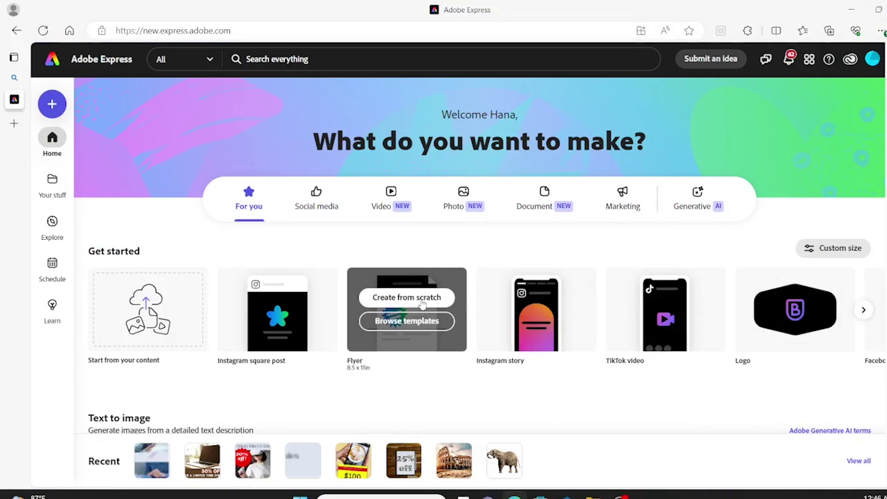
# Start a blank 8.5 x 11 in flyer from scratch and bring up the stock photo library
pyautogui.click(422, 301)
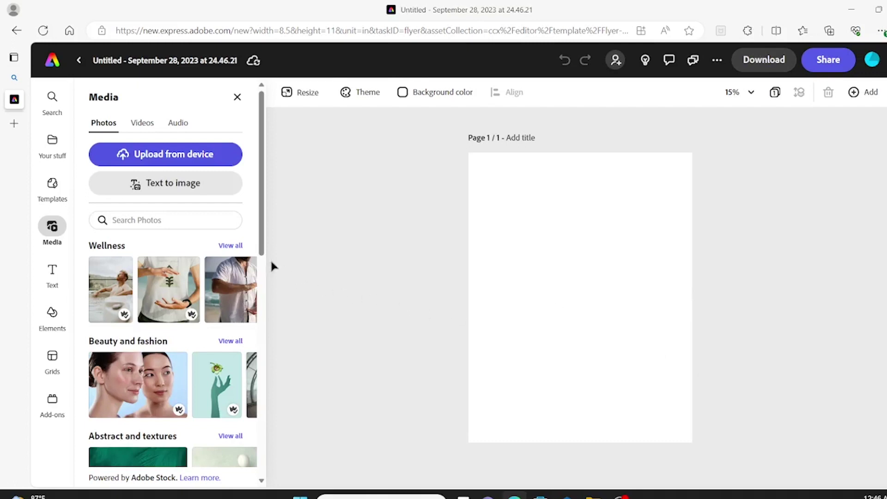
pyautogui.click(181, 219)
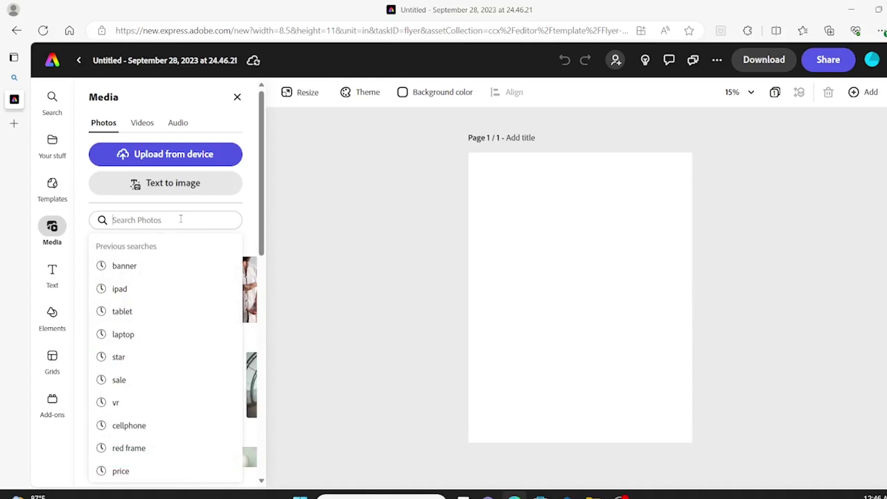
# Fill the page background with the light cyan swatch from More colors
pyautogui.click(433, 92)
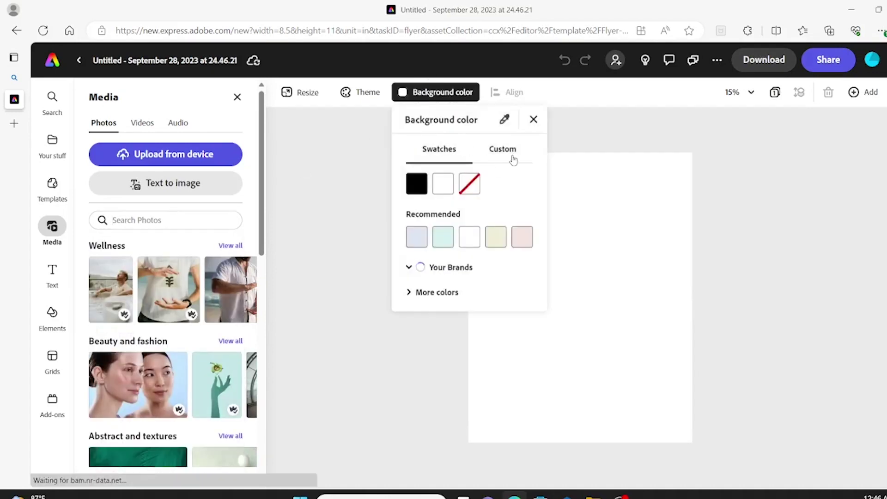
pyautogui.click(445, 296)
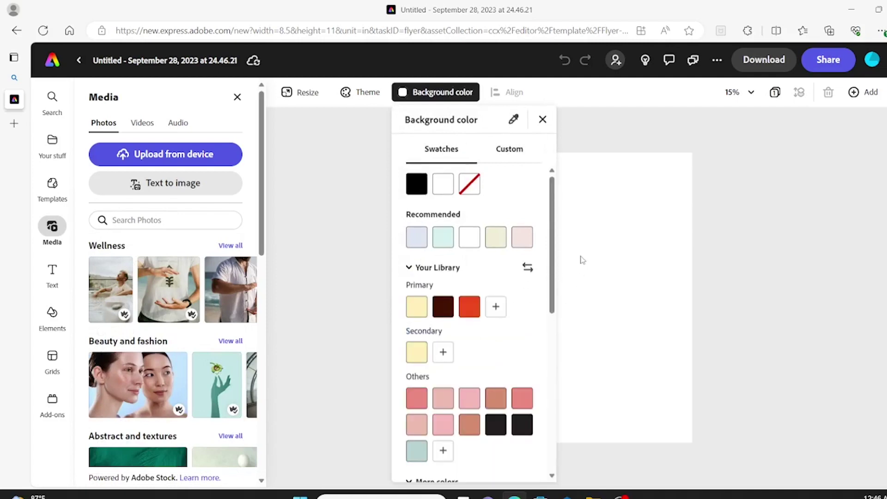
pyautogui.moveTo(552, 254); pyautogui.dragTo(552, 349)
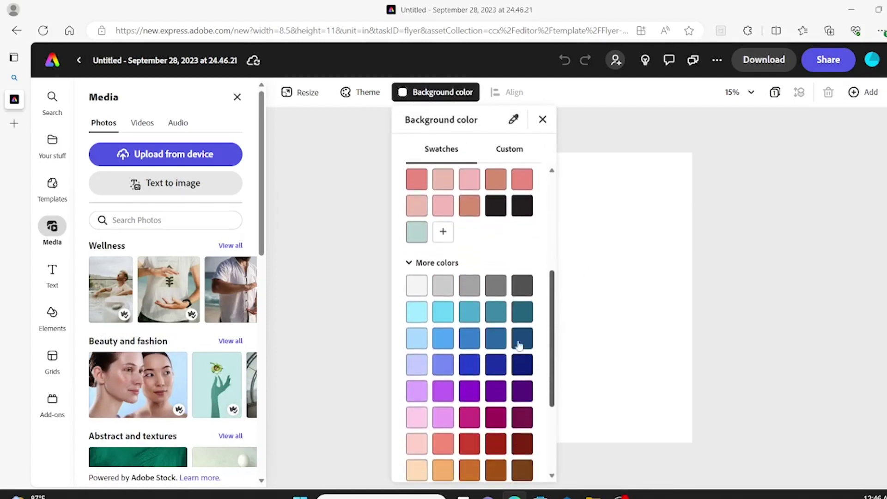
pyautogui.click(447, 311)
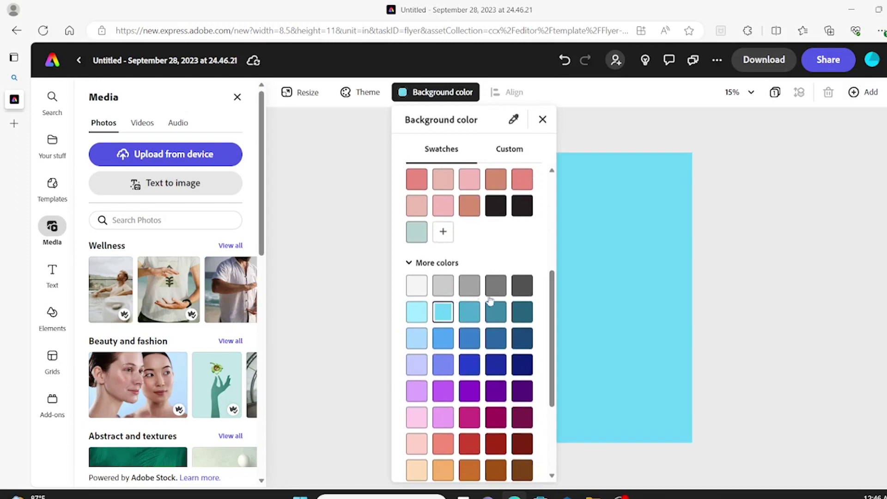
pyautogui.click(623, 215)
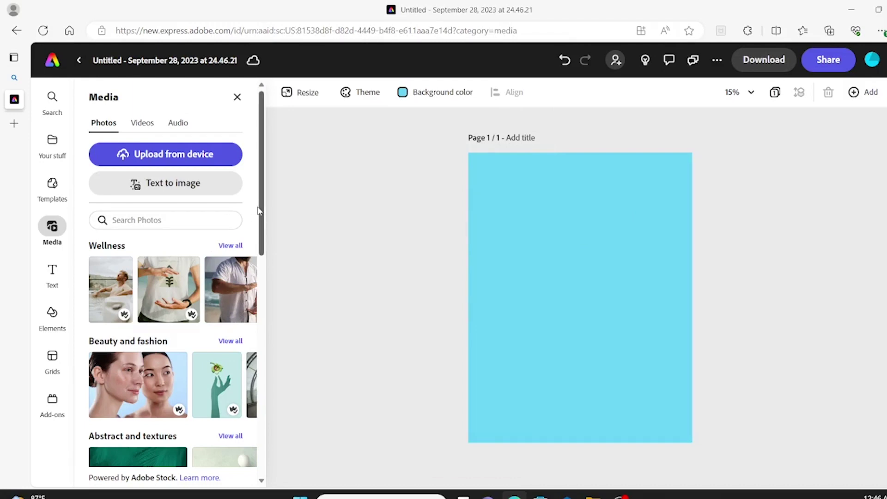
# Search the stock photos for '3d'
pyautogui.moveTo(259, 211); pyautogui.dragTo(240, 185)
pyautogui.scroll(-4, 230, 210)
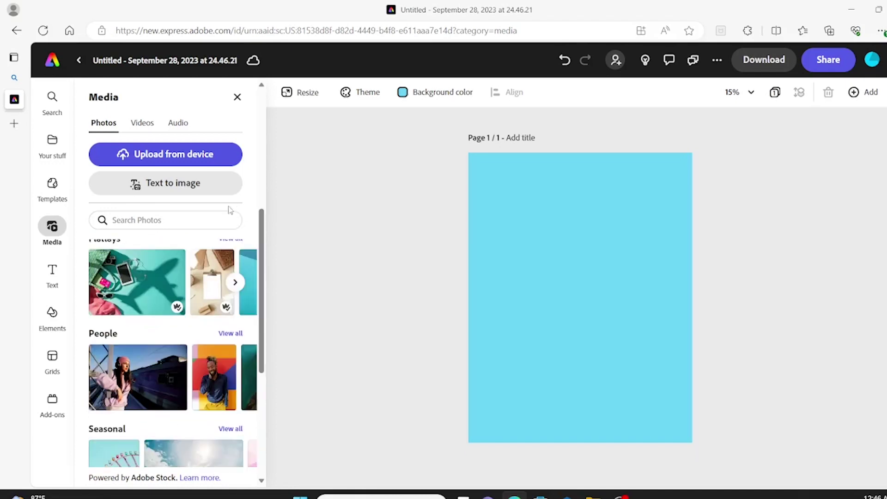
pyautogui.click(178, 216)
pyautogui.write('gra')
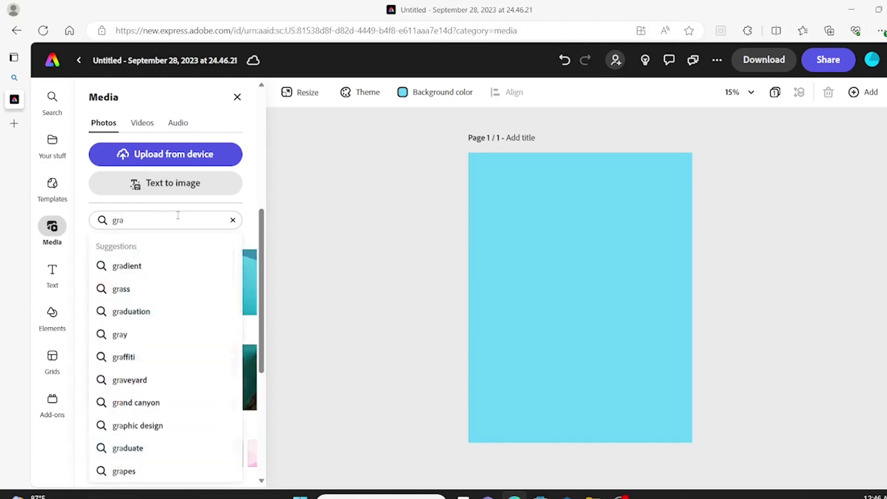
pyautogui.press('BackSpace')
pyautogui.press('BackSpace')
pyautogui.press('BackSpace')
pyautogui.write('3d')
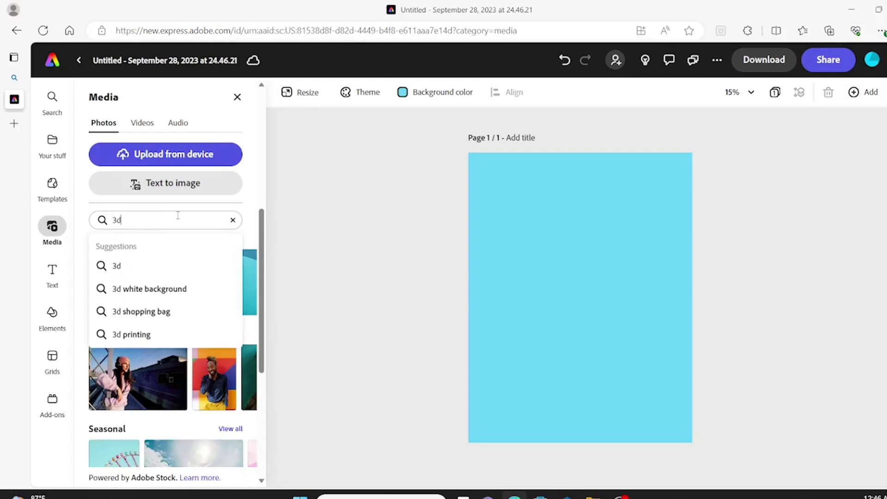
pyautogui.press('Return')
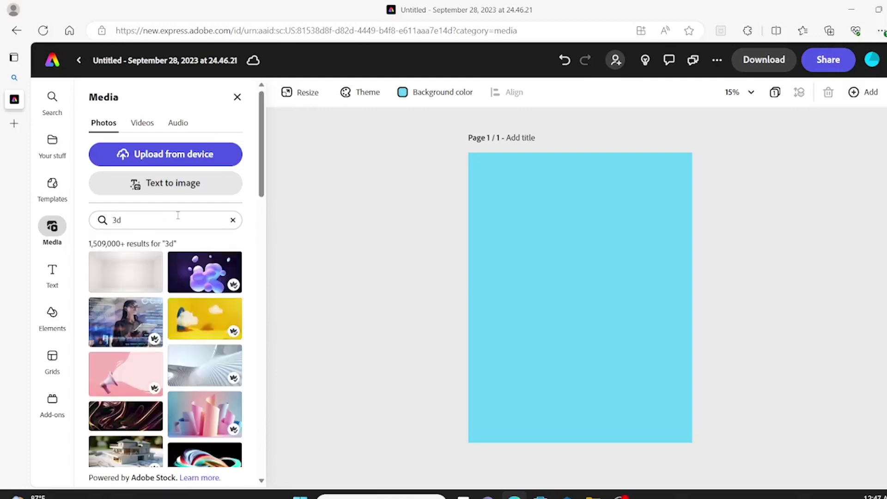
# Add the purple 3D bubbles photo, position it across the page middle, and crop it
pyautogui.click(209, 273)
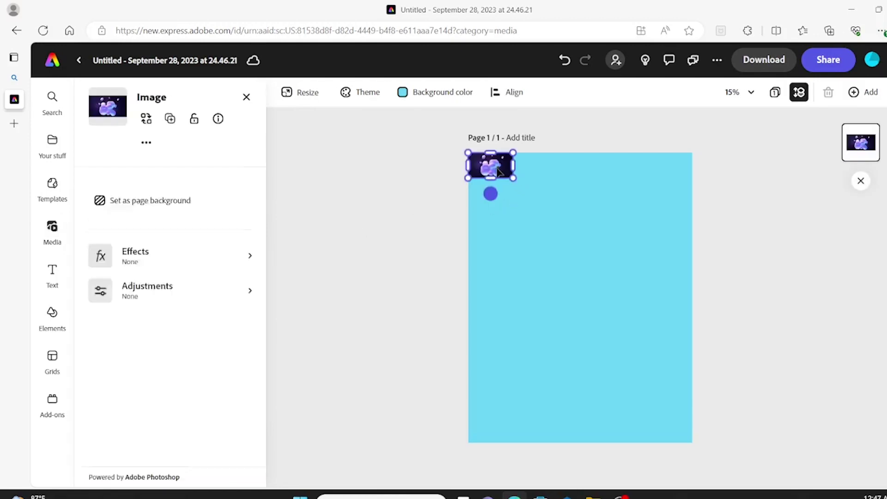
pyautogui.moveTo(504, 176); pyautogui.dragTo(726, 426)
pyautogui.moveTo(608, 312); pyautogui.dragTo(564, 293)
pyautogui.doubleClick(564, 293)
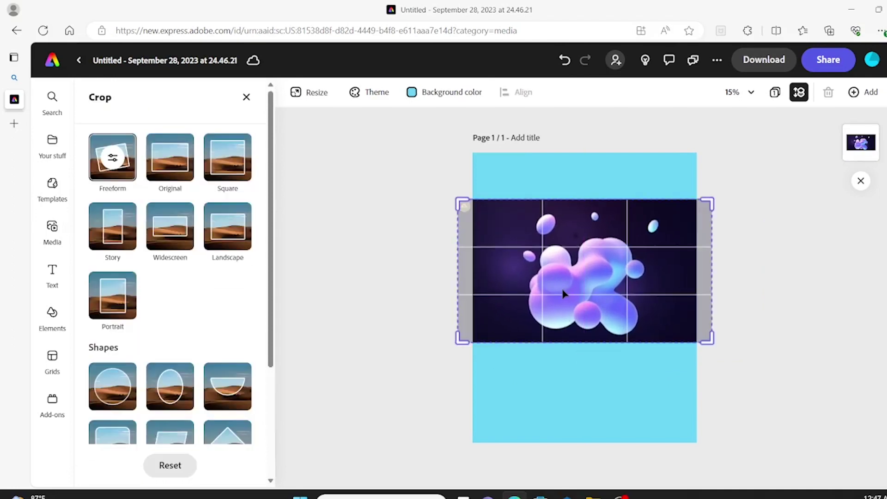
pyautogui.click(246, 97)
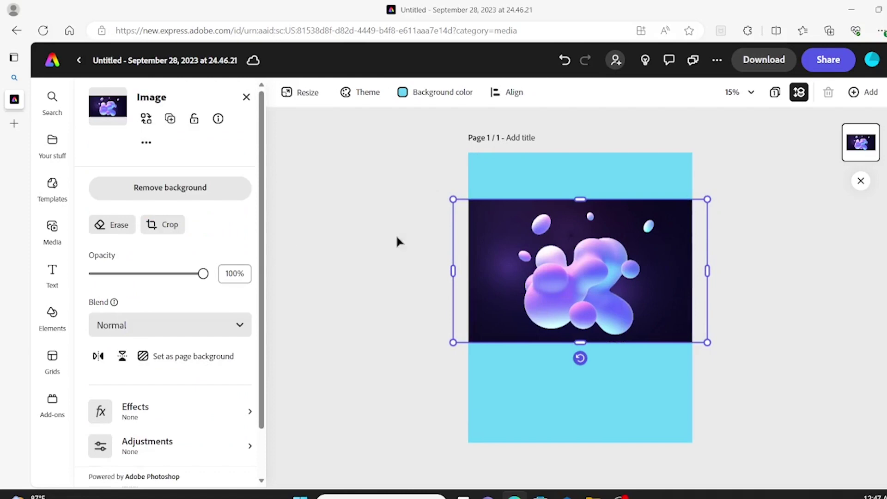
# Remove the bubbles photo's dark background, move it top-right, and Alt-drag a copy to bottom-left
pyautogui.click(194, 196)
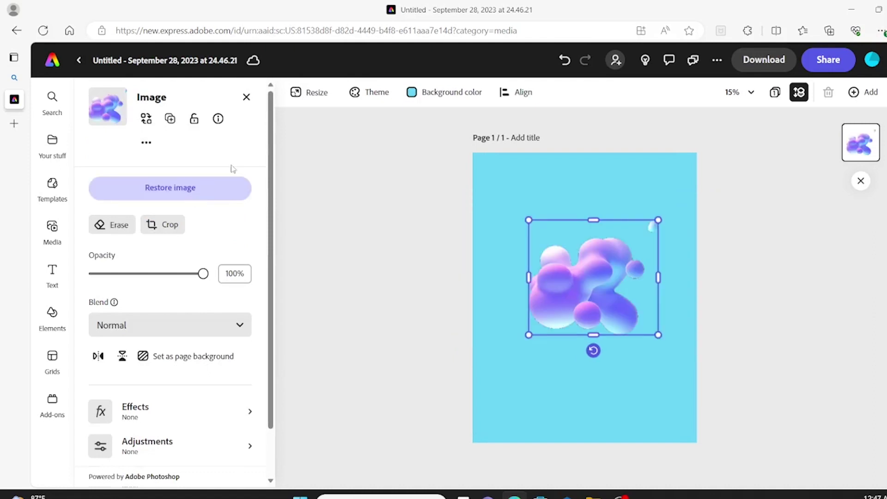
pyautogui.moveTo(596, 302); pyautogui.dragTo(623, 239)
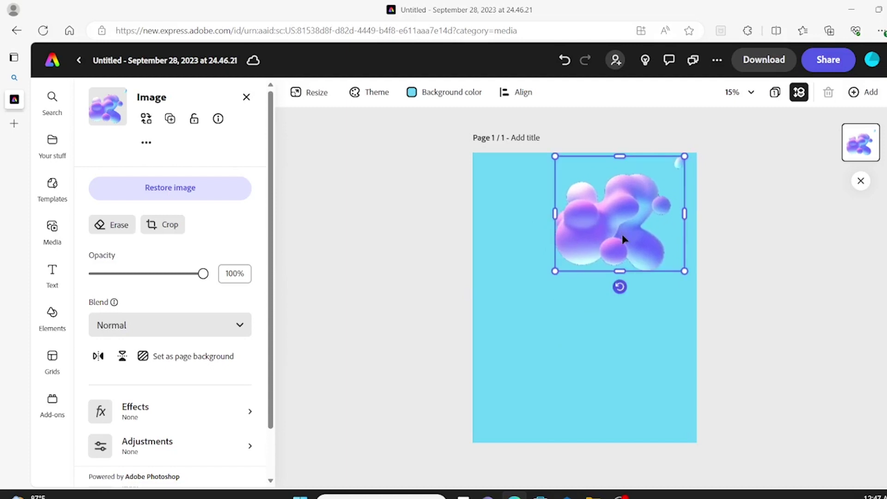
pyautogui.click(366, 273)
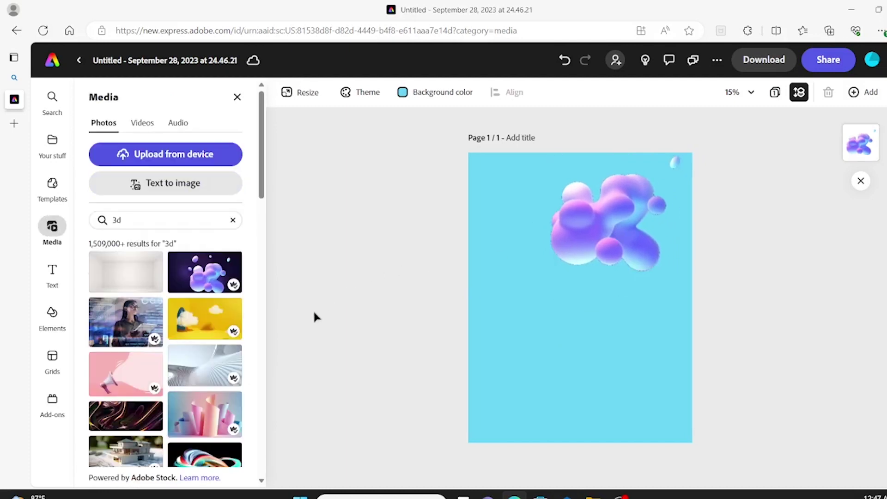
pyautogui.click(634, 213)
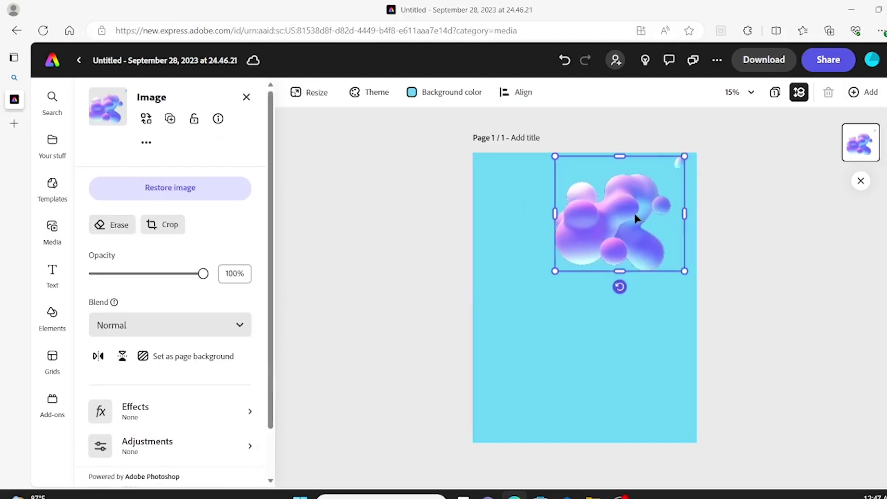
pyautogui.moveTo(634, 214); pyautogui.dragTo(662, 212)
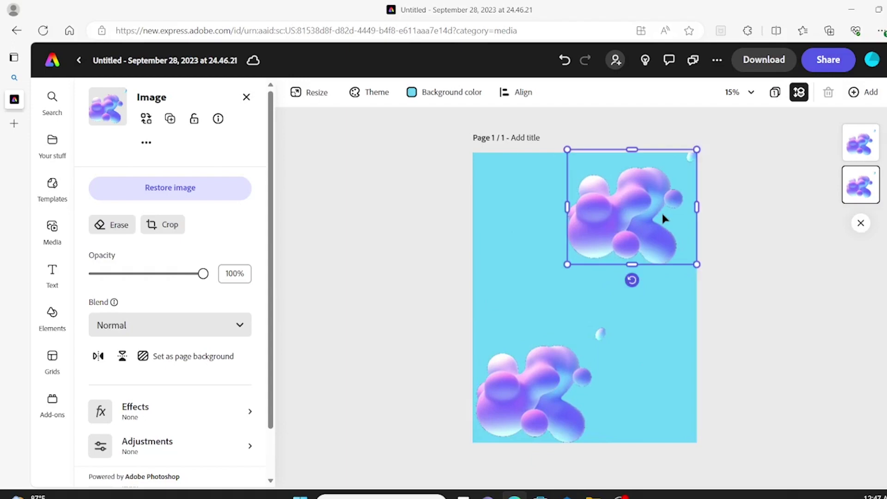
# Tint the top-right bubbles pink with a Duotone effect
pyautogui.click(225, 406)
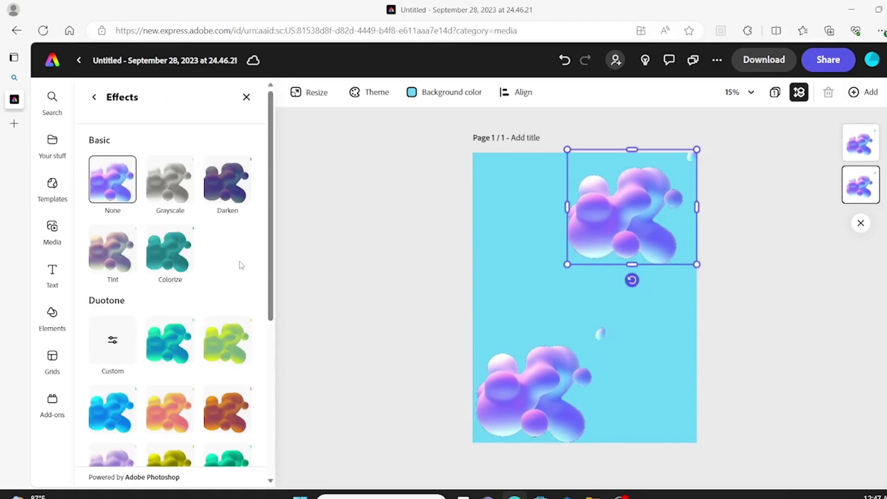
pyautogui.scroll(-6, 258, 426)
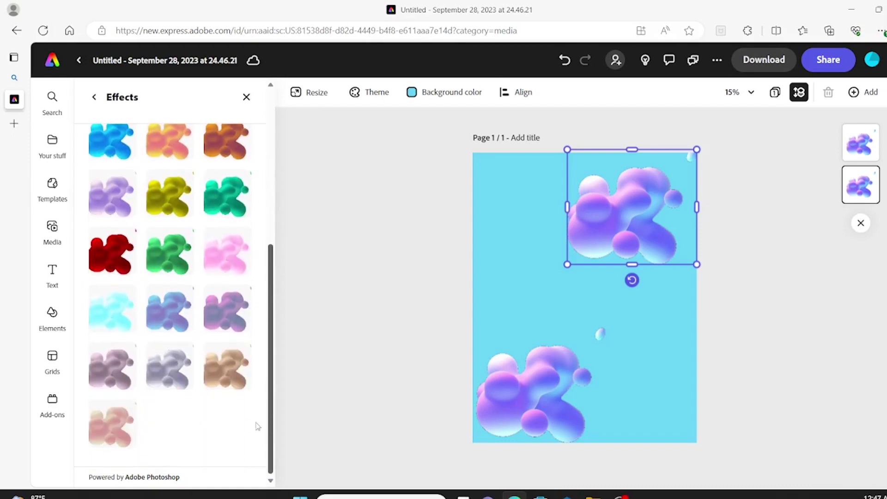
pyautogui.click(240, 272)
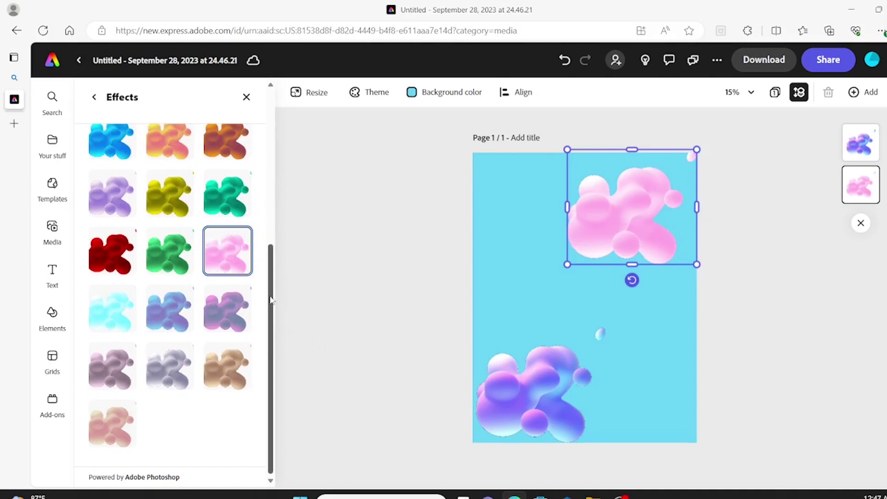
pyautogui.moveTo(272, 302); pyautogui.dragTo(281, 141)
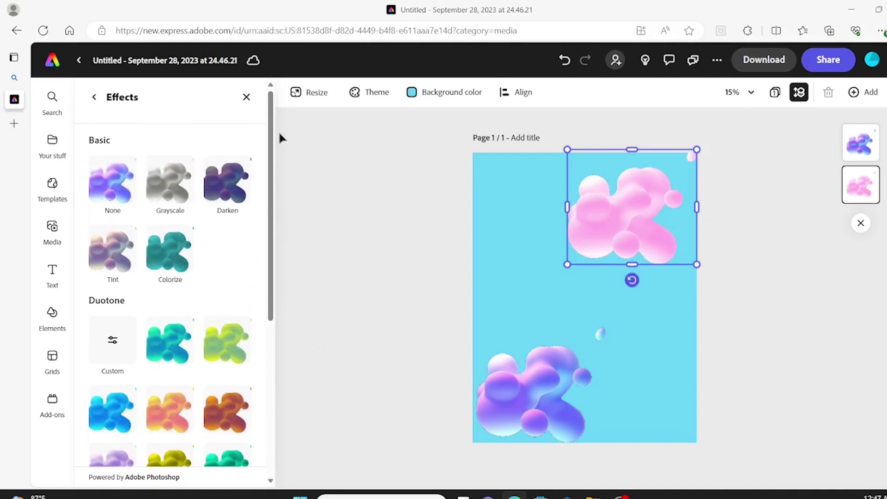
pyautogui.click(94, 98)
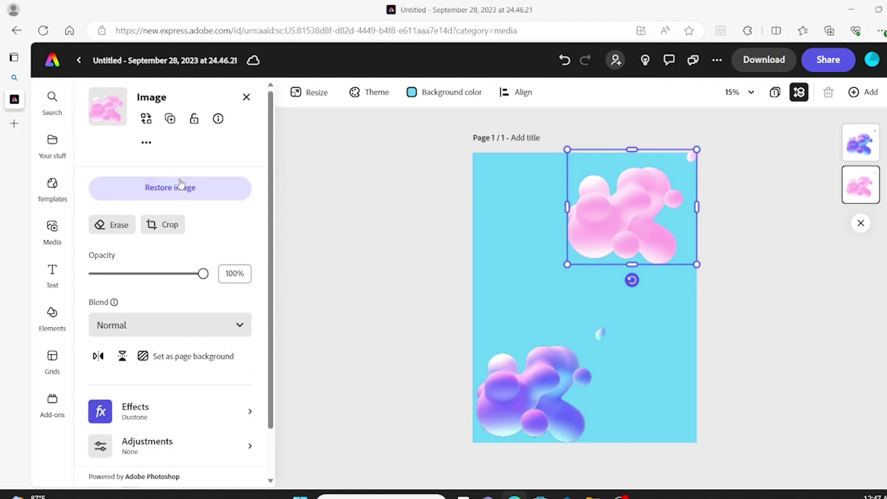
# Sharpen the pink bubbles to 56 and raise their shadows in Adjustments
pyautogui.scroll(-2, 263, 302)
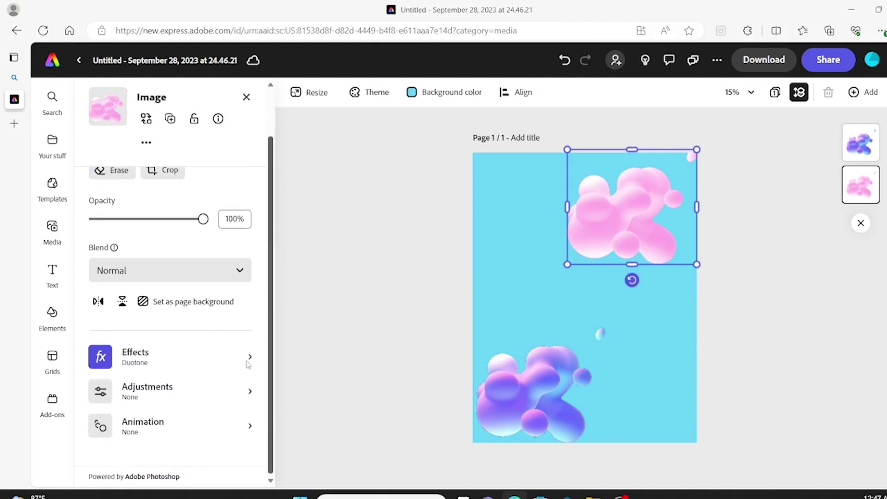
pyautogui.click(206, 396)
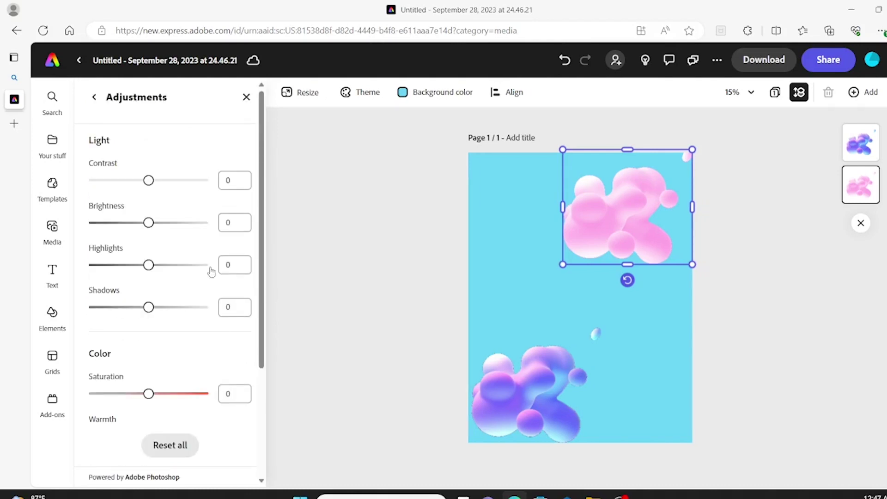
pyautogui.scroll(-4, 247, 456)
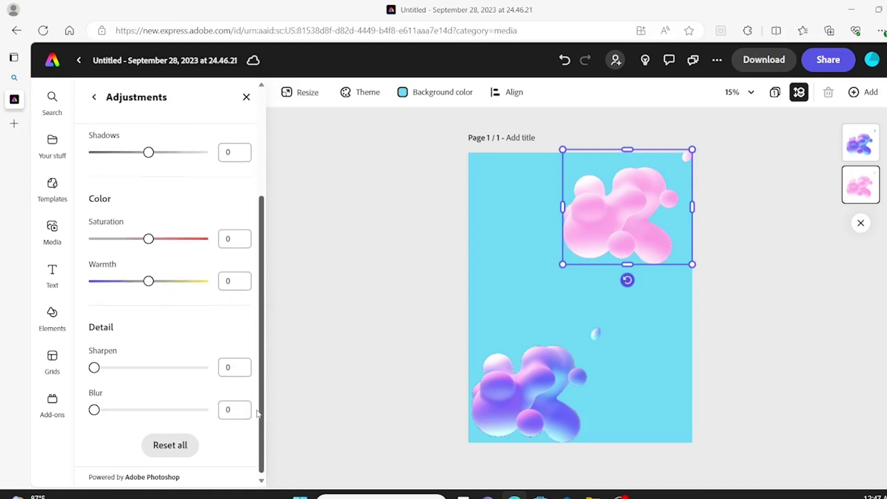
pyautogui.moveTo(95, 367); pyautogui.dragTo(157, 379)
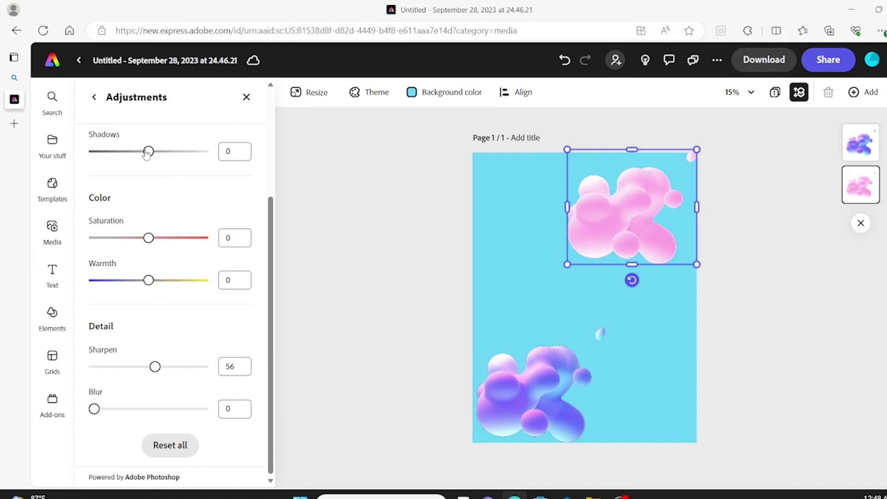
pyautogui.moveTo(148, 152); pyautogui.dragTo(191, 171)
# Nudge the pink bubble image slightly left and down
pyautogui.click(412, 310)
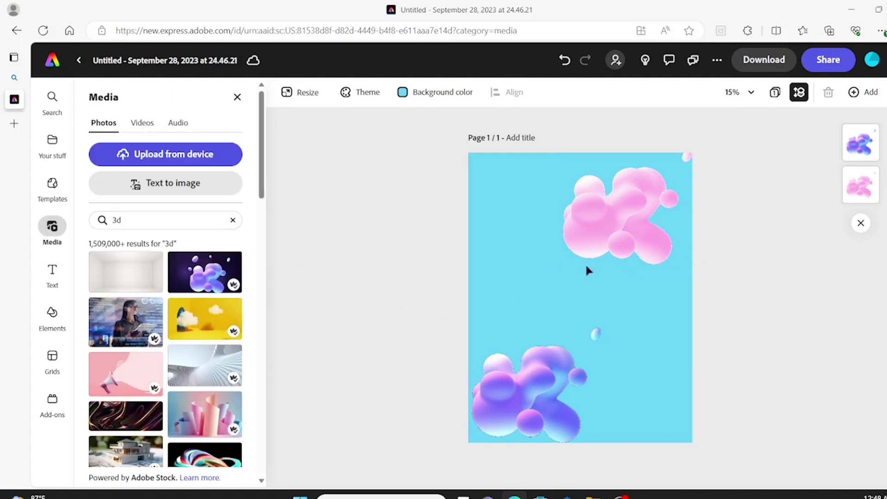
pyautogui.click(653, 212)
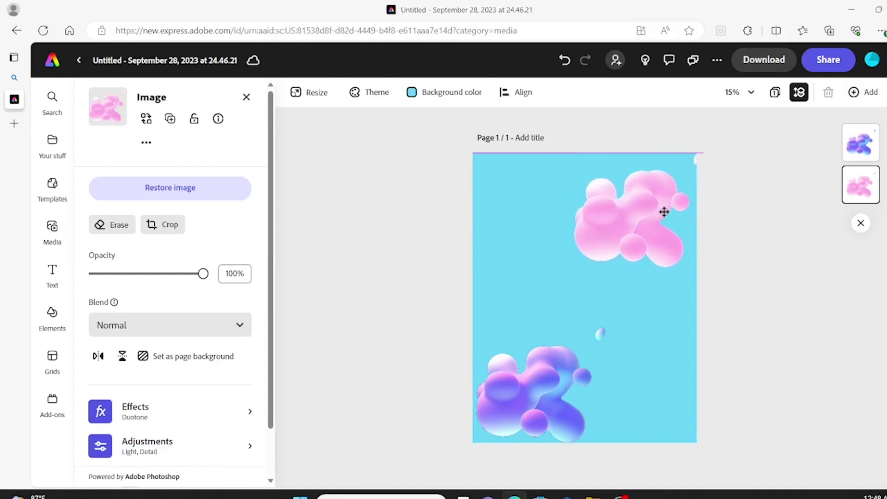
pyautogui.moveTo(664, 209)
pyautogui.mouseDown()
pyautogui.moveTo(642, 217)
pyautogui.moveTo(650, 214)
pyautogui.mouseUp()
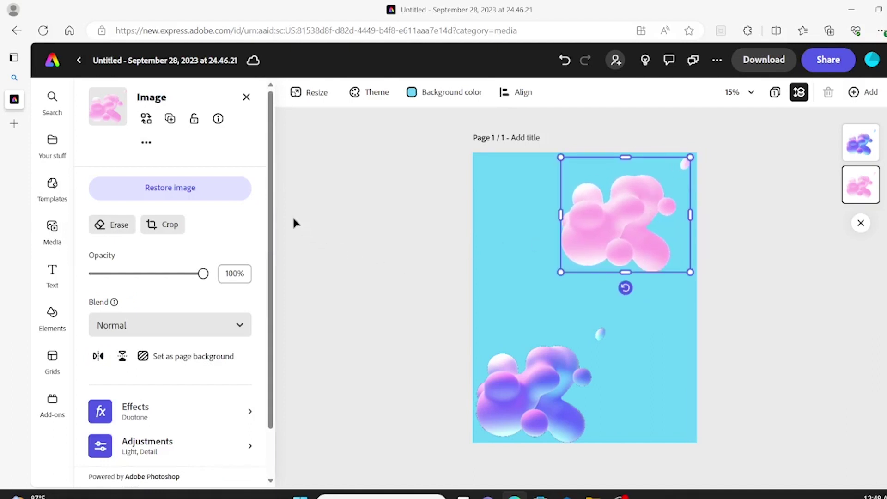
# Add text with the pink petal text effect and accept the generative AI terms
pyautogui.click(54, 273)
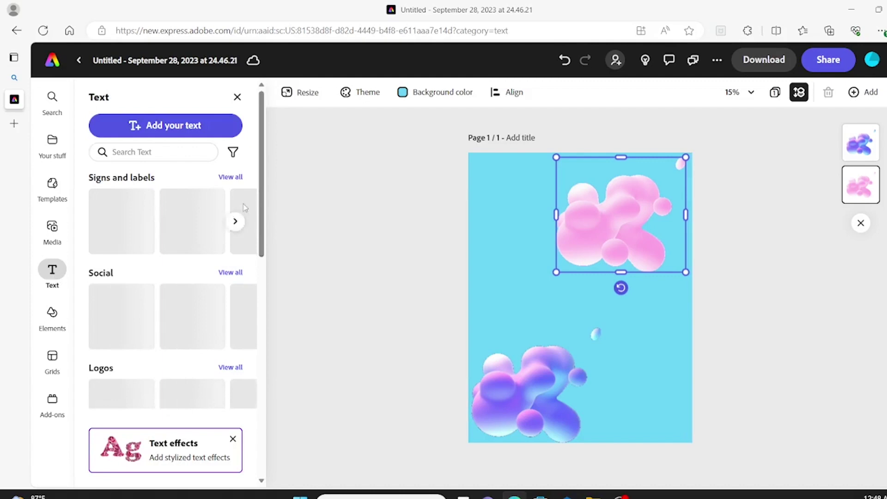
pyautogui.click(190, 152)
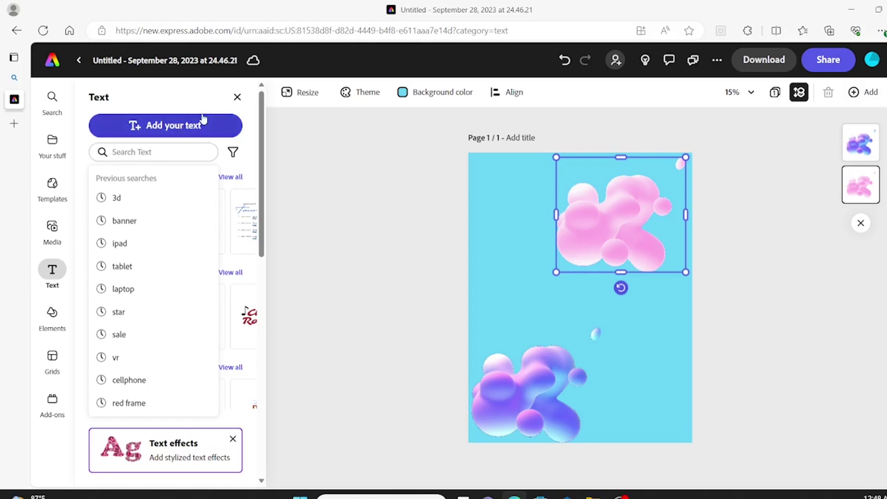
pyautogui.click(211, 101)
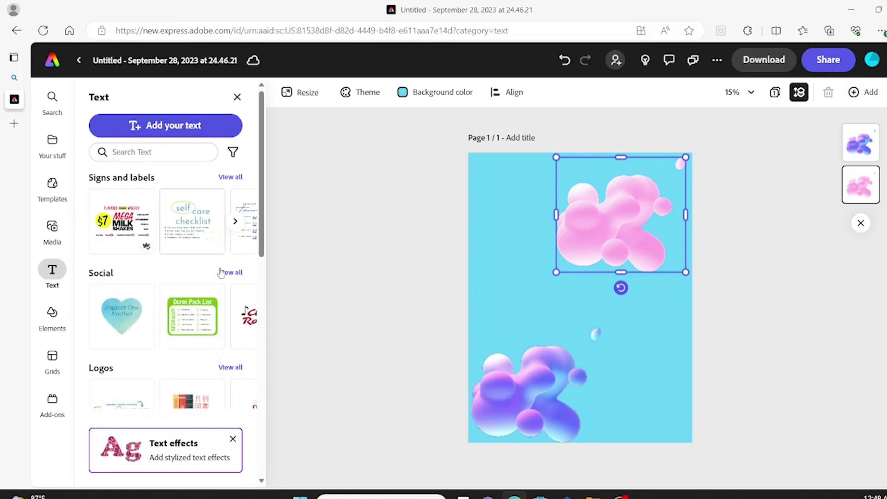
pyautogui.click(193, 452)
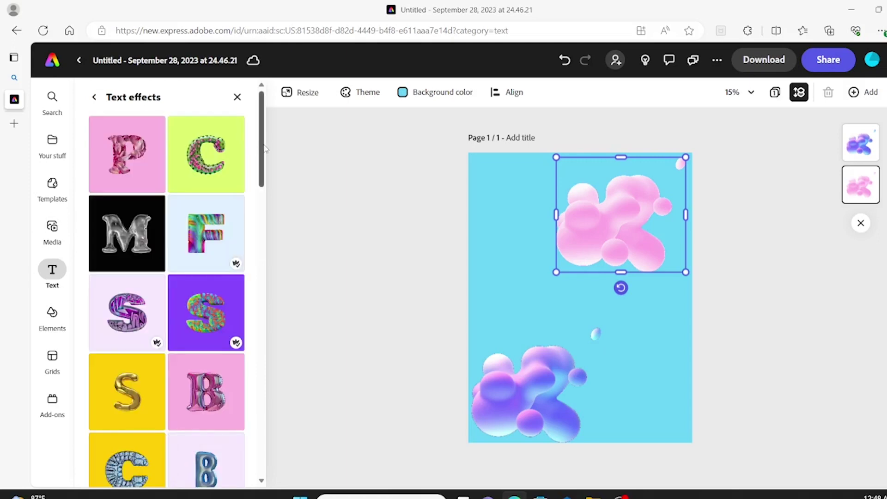
pyautogui.moveTo(259, 112); pyautogui.dragTo(217, 21)
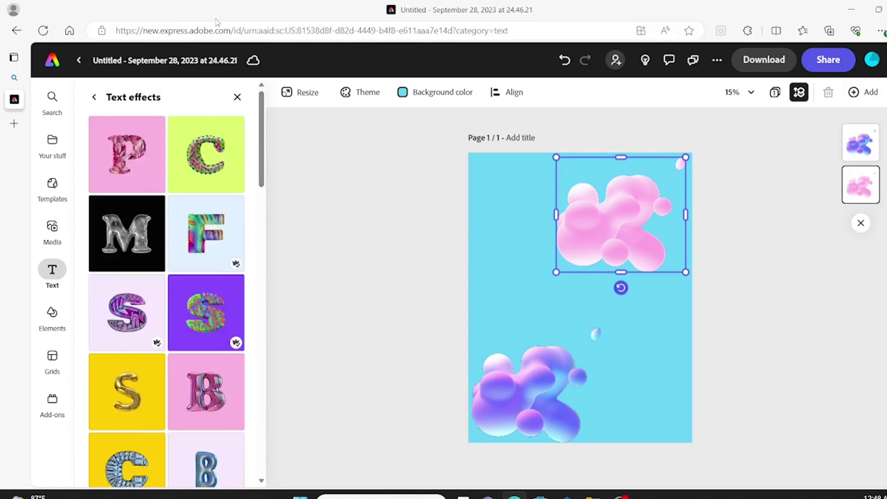
pyautogui.scroll(-1, 127, 180)
pyautogui.click(128, 180)
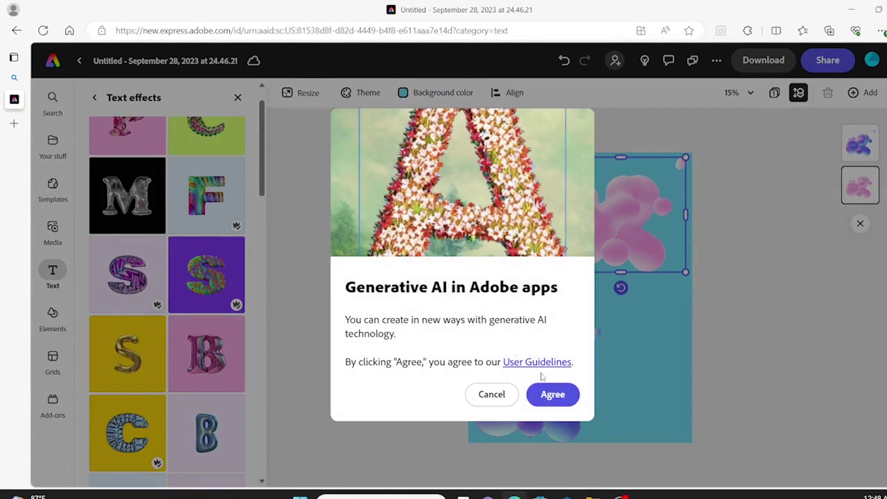
pyautogui.click(555, 394)
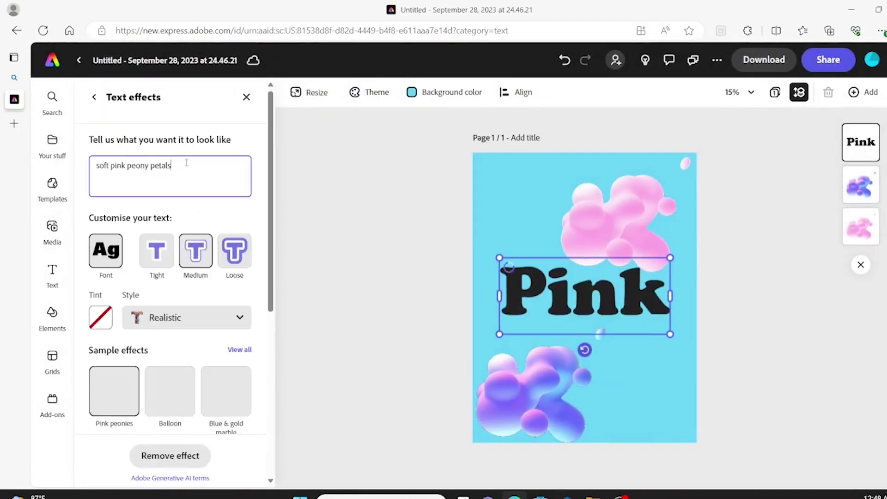
# Replace the text-effect prompt with '3d paintbrush'
pyautogui.hotkey('ctrl', 'a')
pyautogui.write('3d')
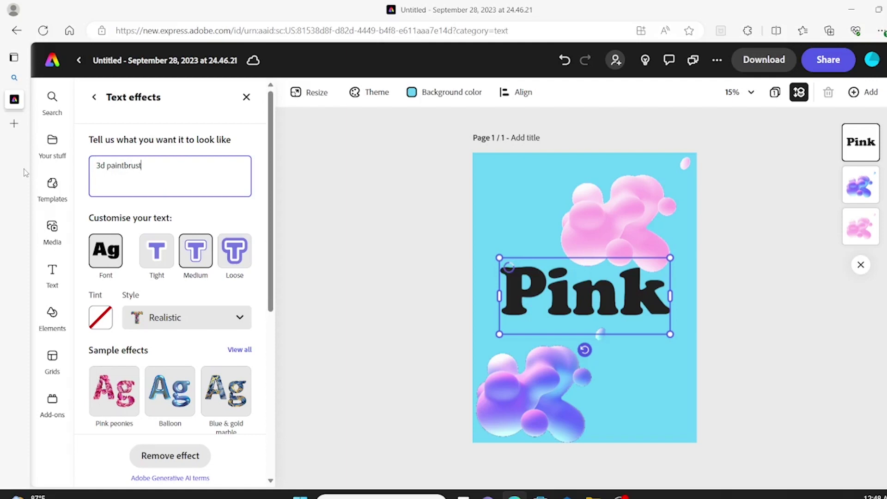
pyautogui.press('Return')
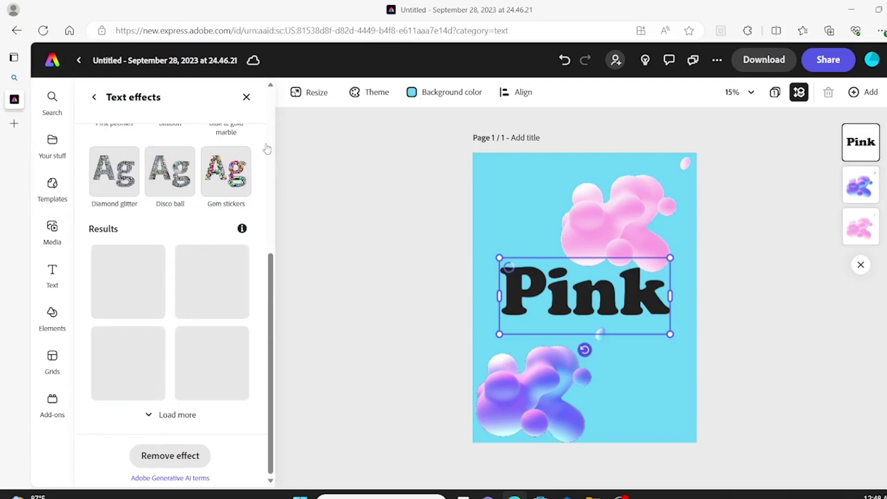
pyautogui.scroll(6, 274, 154)
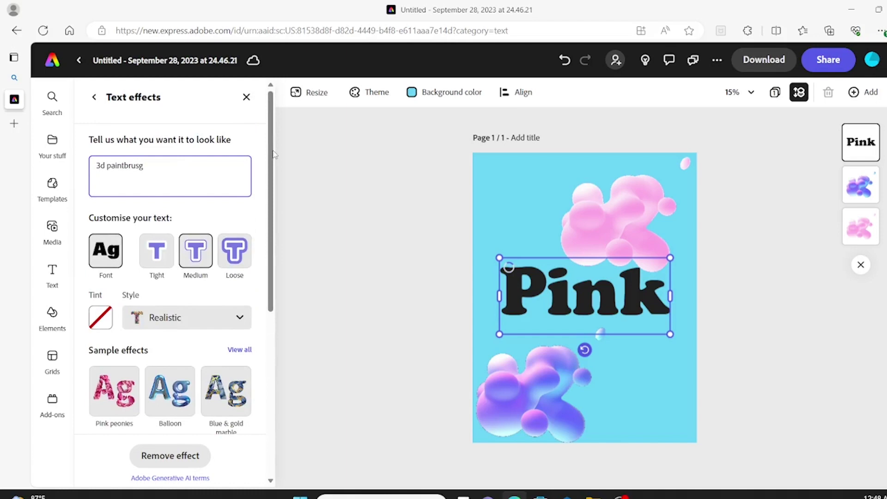
pyautogui.tripleClick(187, 166)
pyautogui.write('3d paintbrus')
# Load more results and apply a streaky multicoloured paintbrush effect to 'Pink'
pyautogui.scroll(-6, 262, 187)
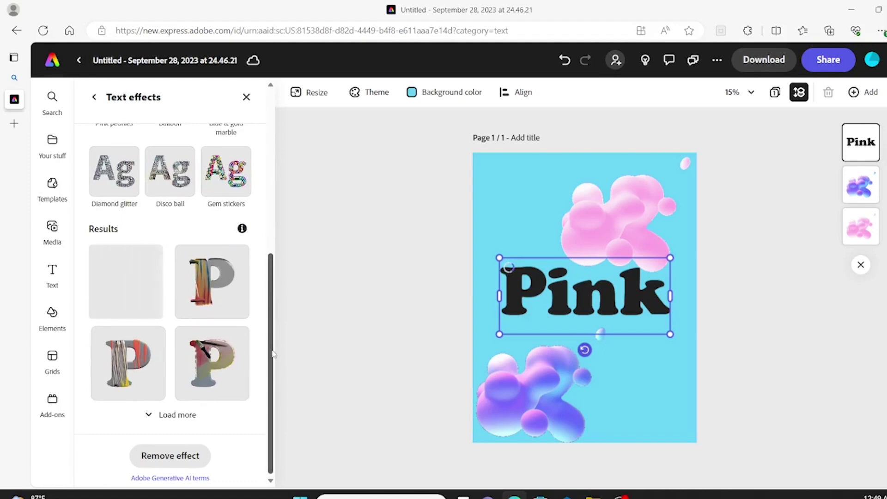
pyautogui.click(167, 421)
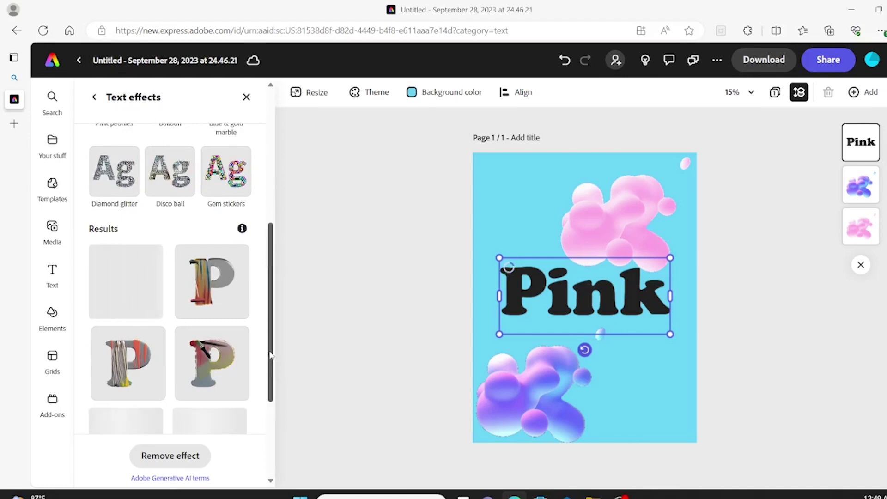
pyautogui.moveTo(271, 355); pyautogui.dragTo(271, 430)
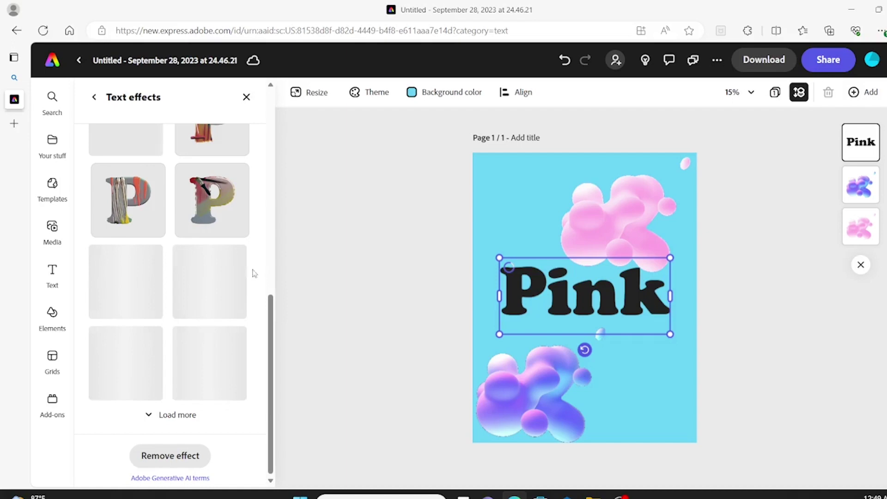
pyautogui.scroll(10, 259, 277)
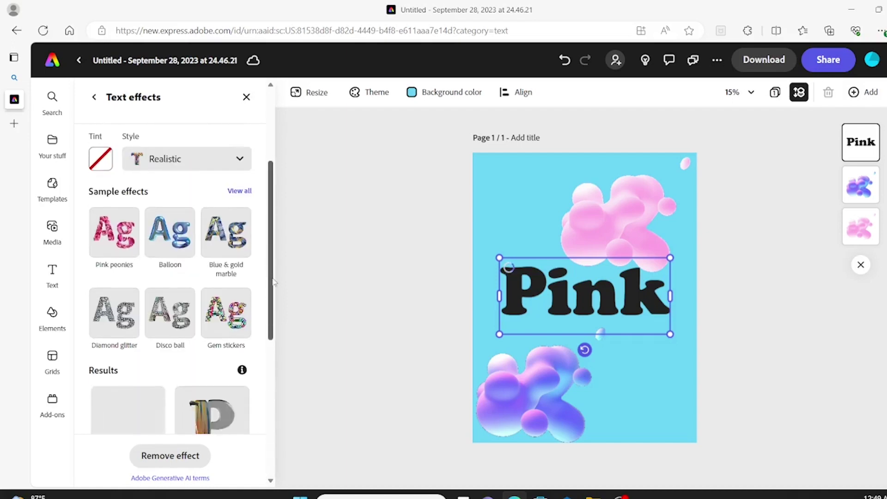
pyautogui.scroll(-6, 274, 282)
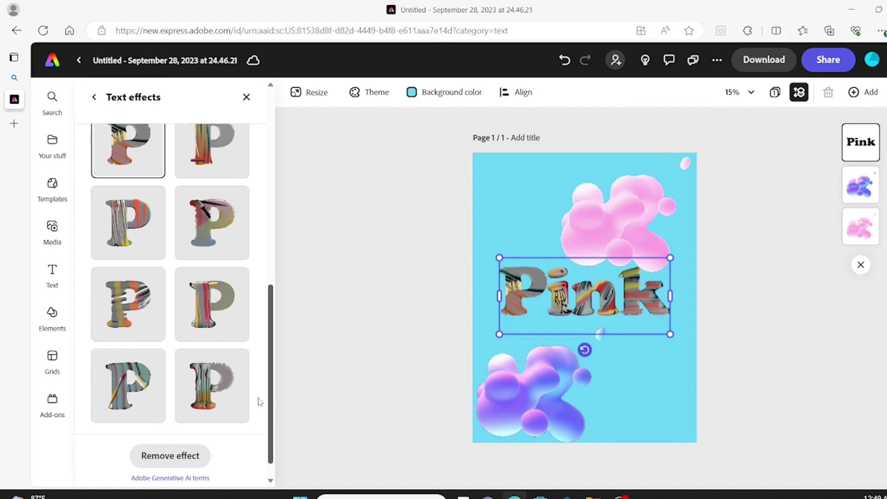
pyautogui.click(220, 389)
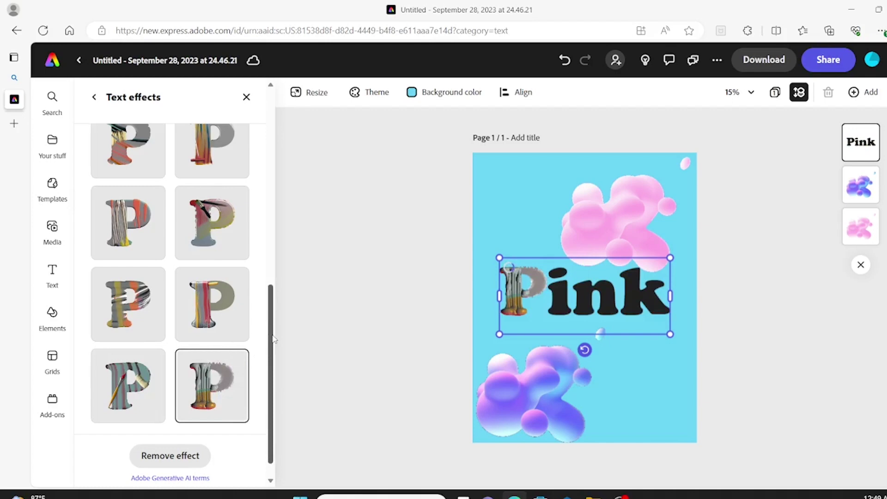
pyautogui.scroll(10, 273, 340)
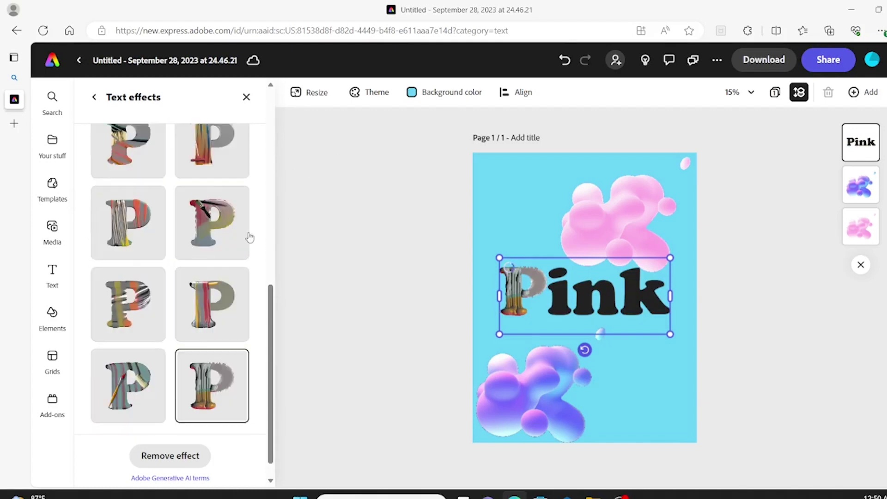
pyautogui.scroll(10, 274, 192)
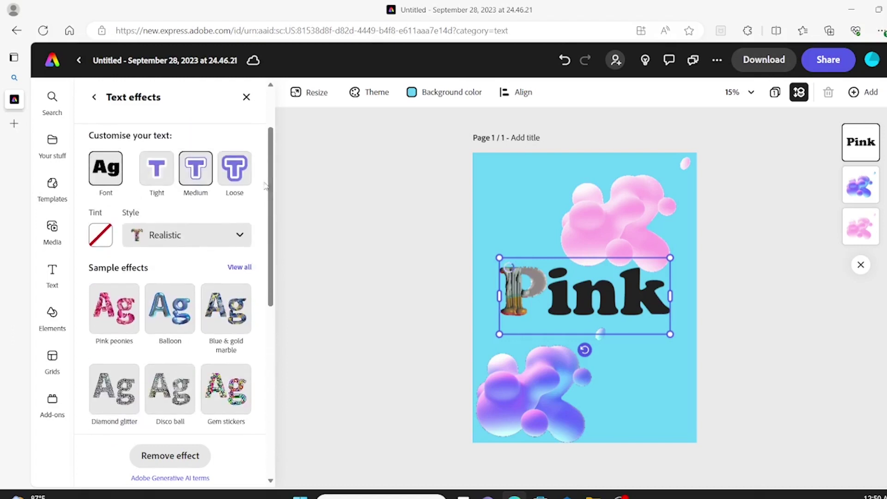
# Switch the effect style to Neon and regenerate with the prompt '3d purple paintbrush'
pyautogui.scroll(2, 276, 154)
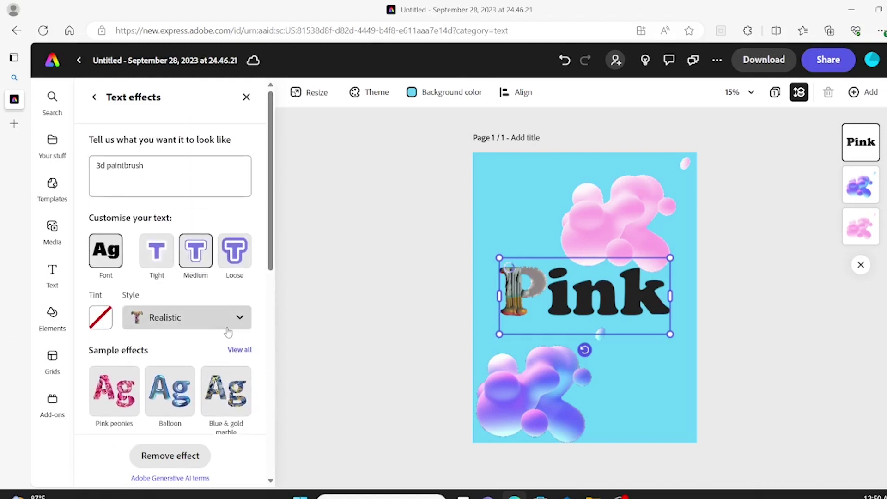
pyautogui.click(233, 324)
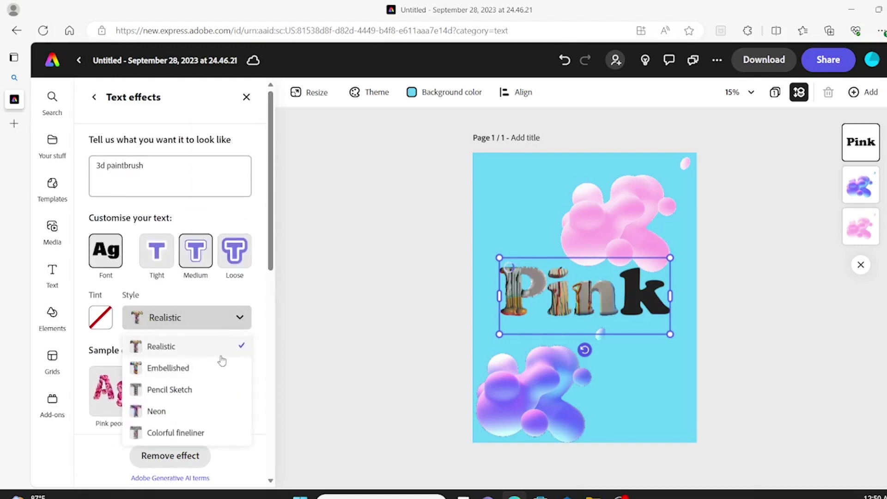
pyautogui.click(187, 415)
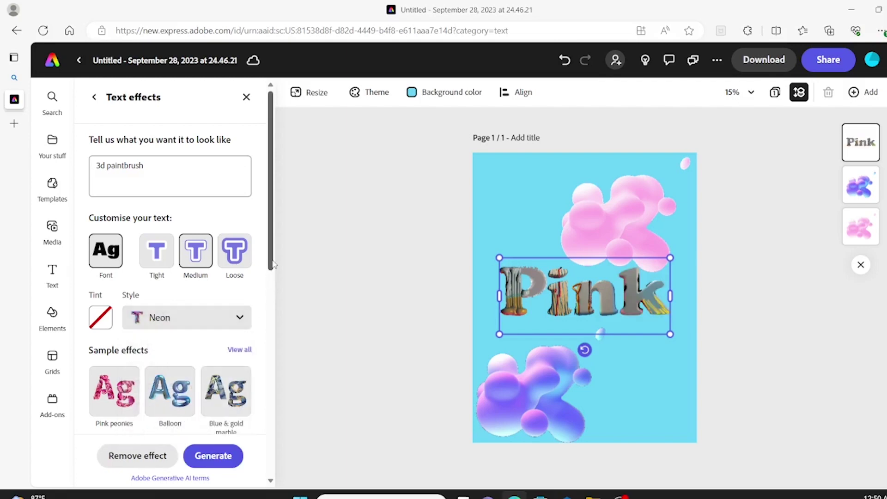
pyautogui.moveTo(269, 238); pyautogui.dragTo(259, 218)
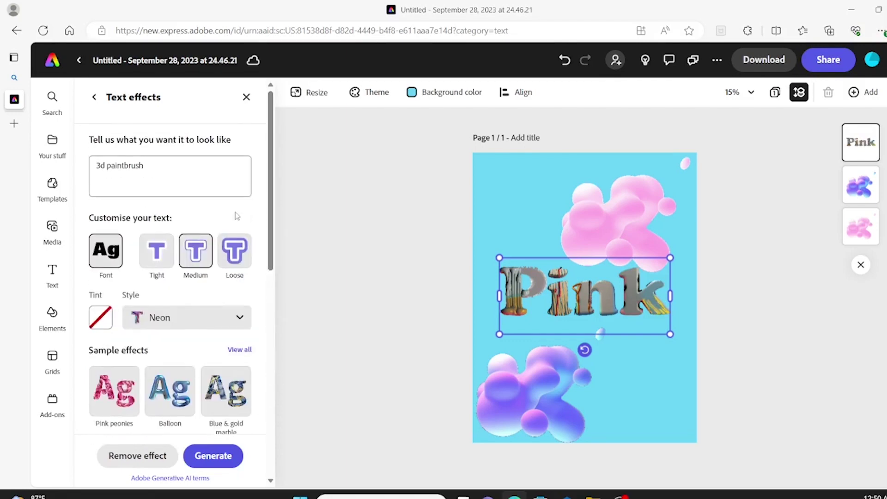
pyautogui.click(183, 166)
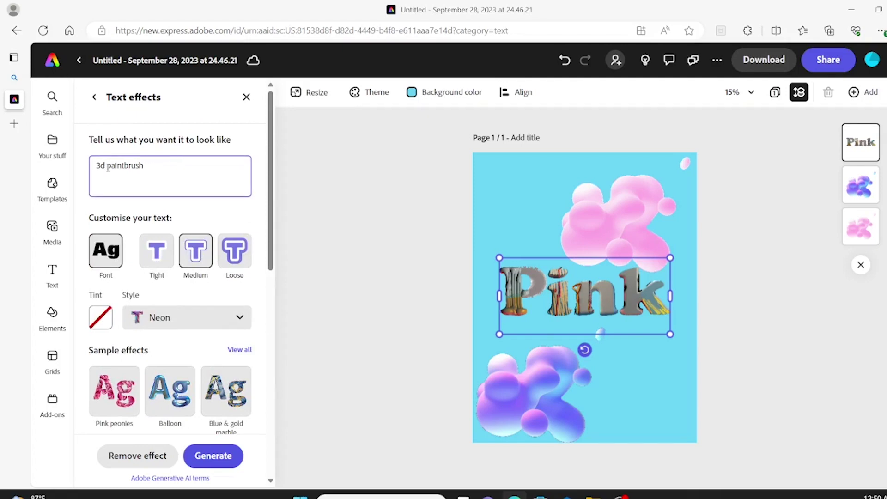
pyautogui.write('purple')
pyautogui.press('Return')
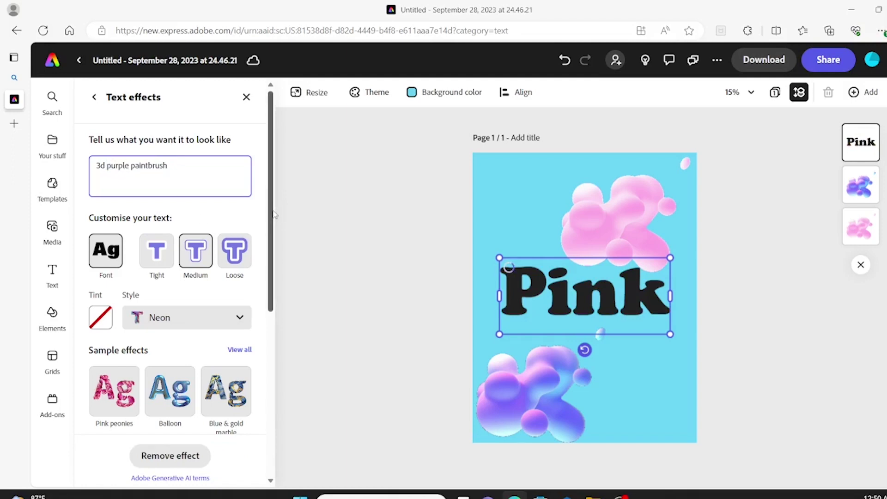
# Apply the first purple paintbrush result to 'Pink' and load more results
pyautogui.scroll(-1, 273, 224)
pyautogui.moveTo(274, 223); pyautogui.dragTo(275, 409)
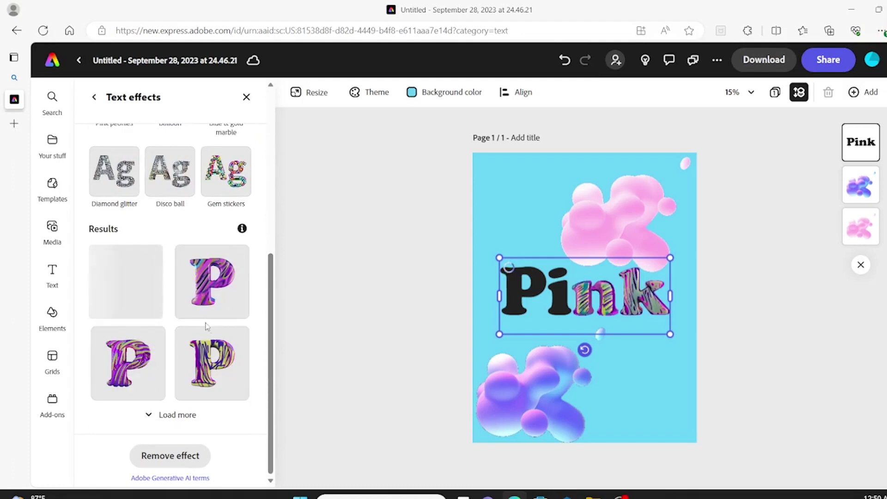
pyautogui.click(195, 423)
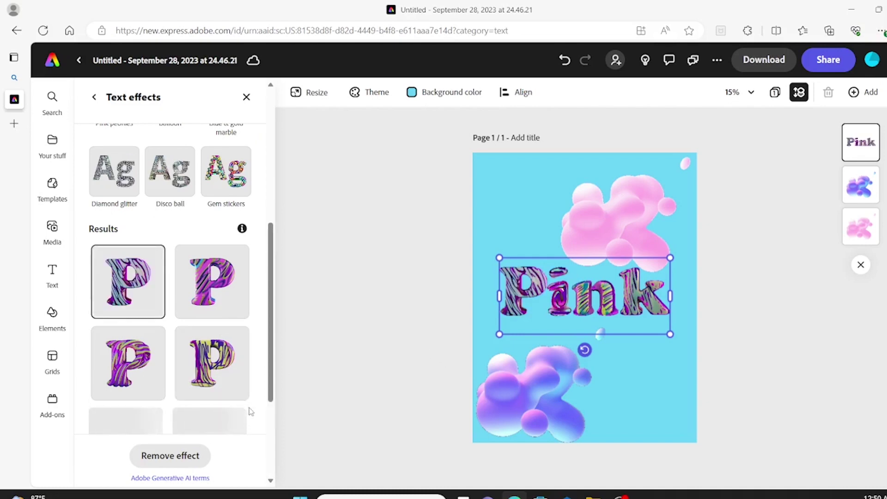
pyautogui.scroll(-4, 273, 382)
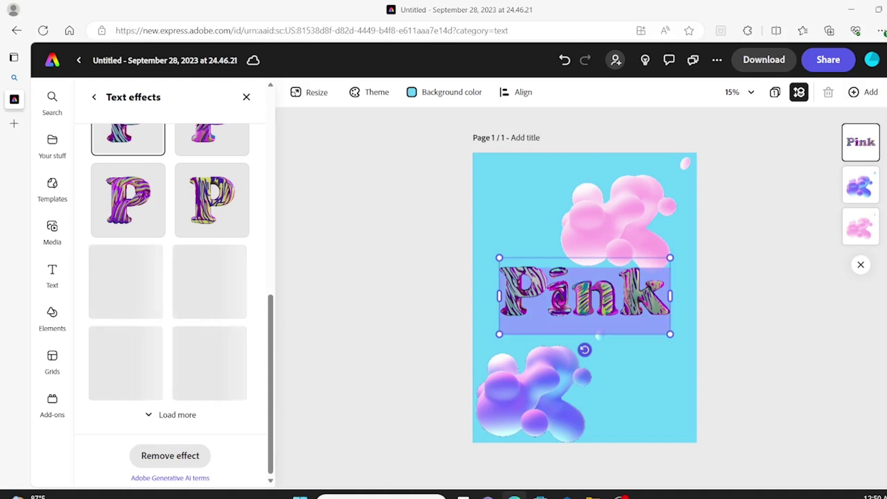
# Retype the title as 'Graphic', fit its box to one line, and move it over the upper bubbles
pyautogui.write('Grap')
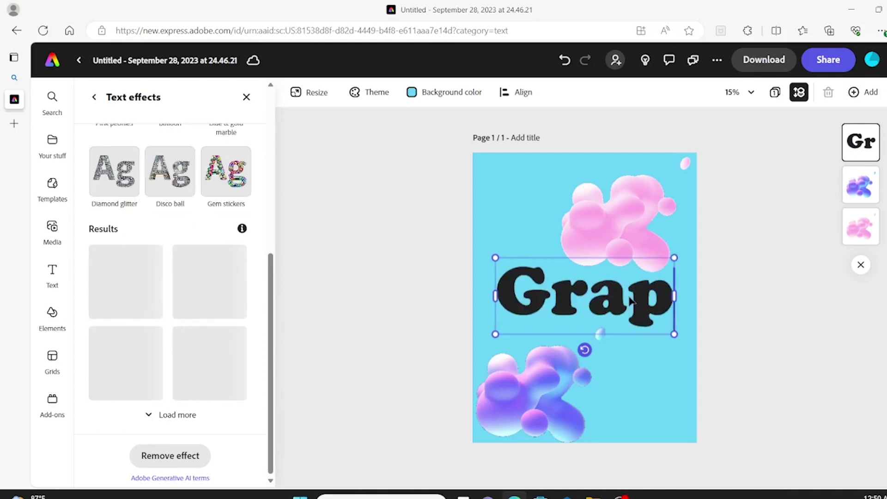
pyautogui.write('hic')
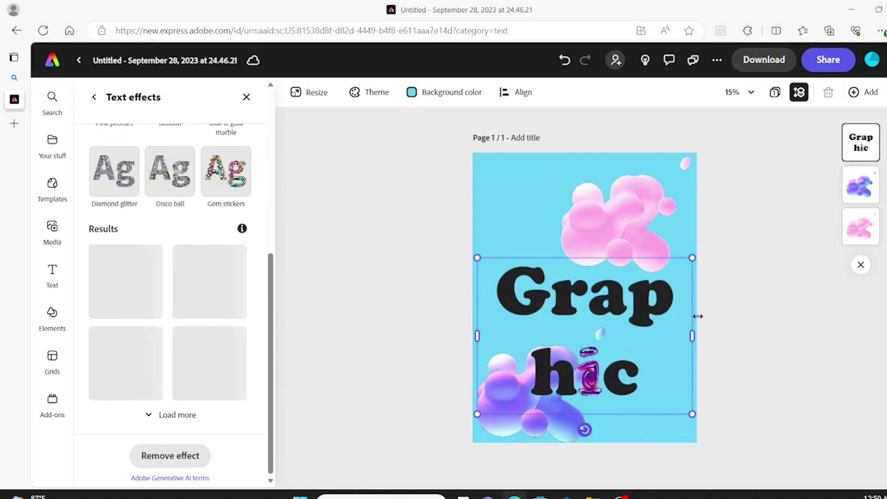
pyautogui.moveTo(478, 336); pyautogui.dragTo(392, 332)
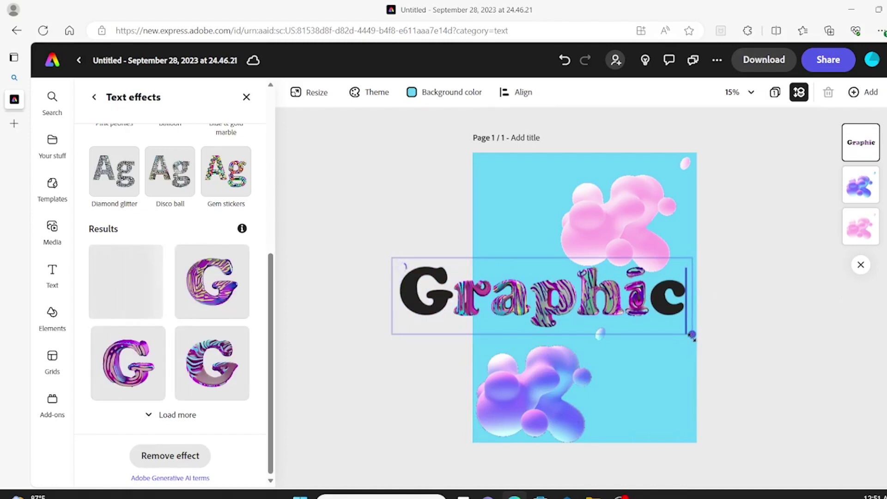
pyautogui.moveTo(693, 336); pyautogui.dragTo(598, 304)
pyautogui.click(527, 289)
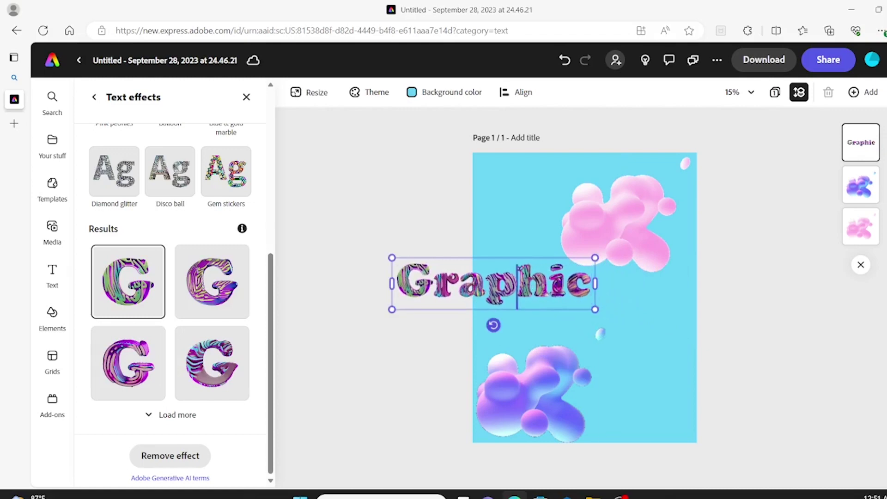
pyautogui.click(699, 346)
pyautogui.moveTo(536, 287); pyautogui.dragTo(634, 259)
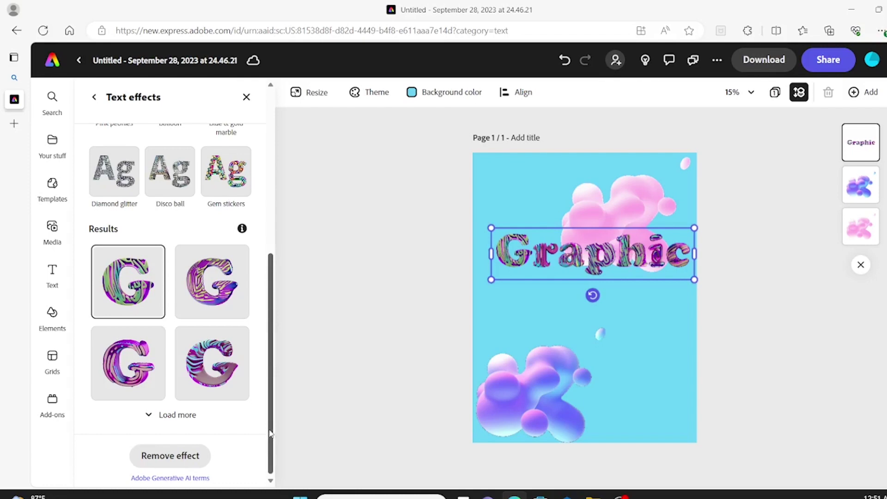
pyautogui.moveTo(273, 426)
pyautogui.mouseDown()
pyautogui.moveTo(270, 305)
pyautogui.moveTo(248, 248)
pyautogui.mouseUp()
# Tint the Graphic title's effect light pink and move the title down to the page centre
pyautogui.scroll(-7, 247, 248)
pyautogui.scroll(7, 236, 233)
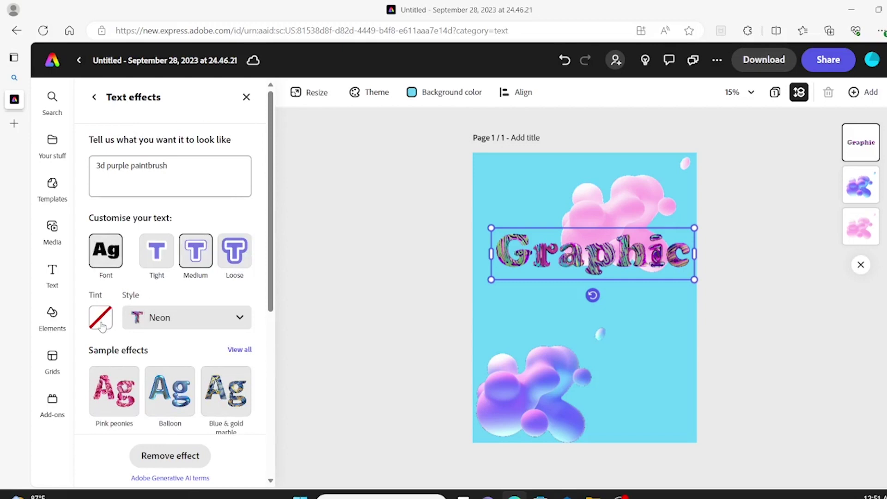
pyautogui.click(101, 323)
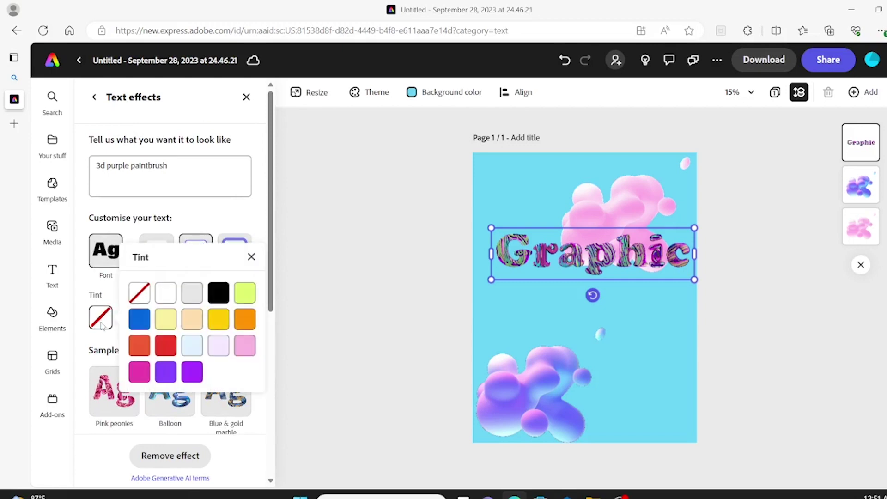
pyautogui.click(245, 346)
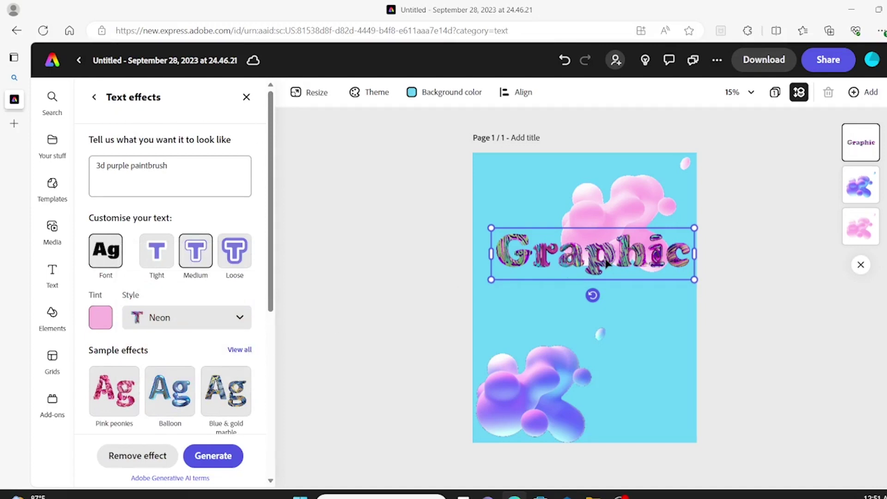
pyautogui.moveTo(607, 264); pyautogui.dragTo(597, 276)
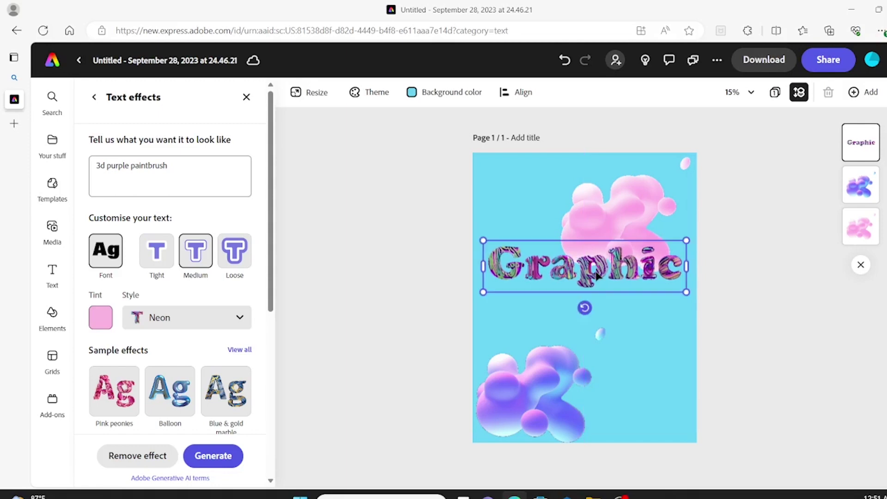
pyautogui.click(359, 290)
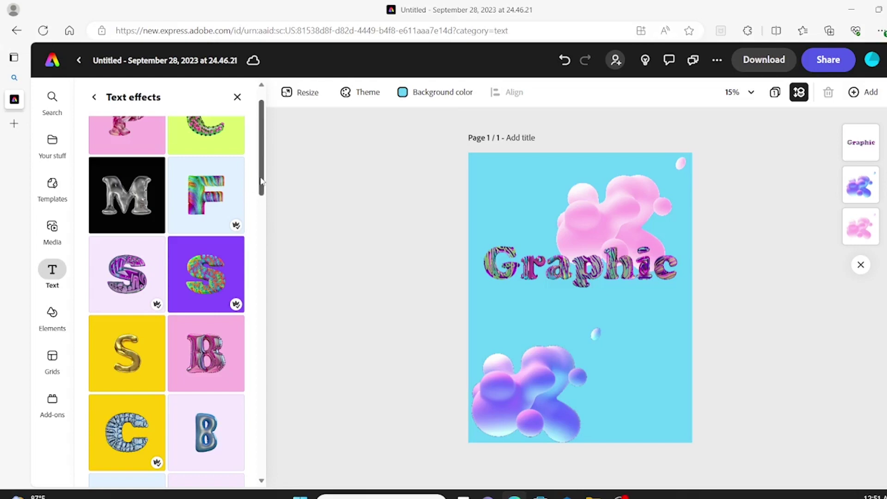
# Add a new text box reading 'Design' and place it below the Graphic title
pyautogui.moveTo(261, 180); pyautogui.dragTo(258, 119)
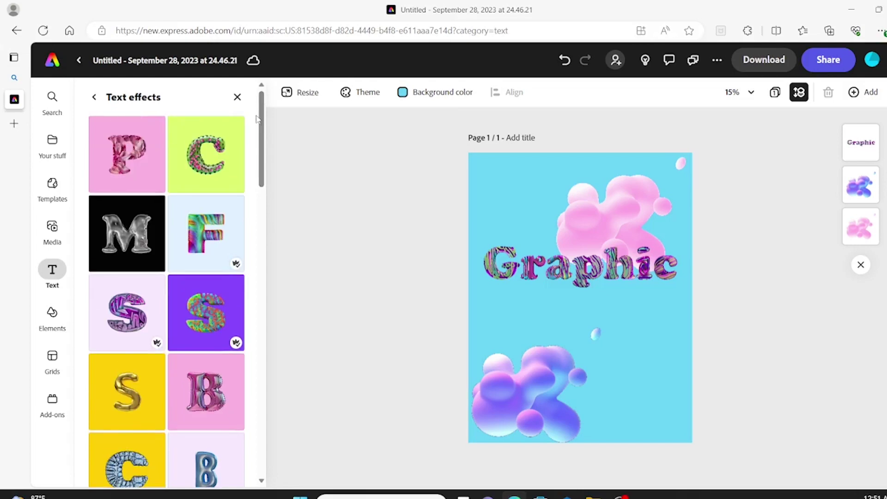
pyautogui.click(94, 97)
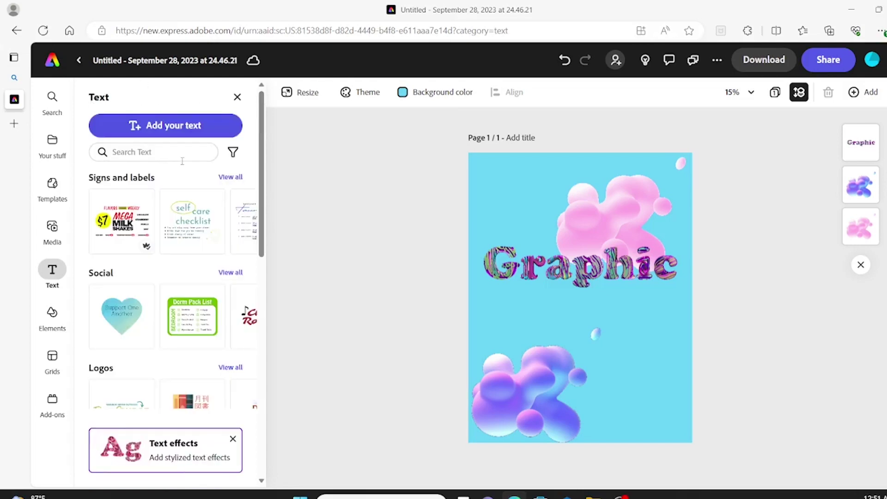
pyautogui.click(196, 130)
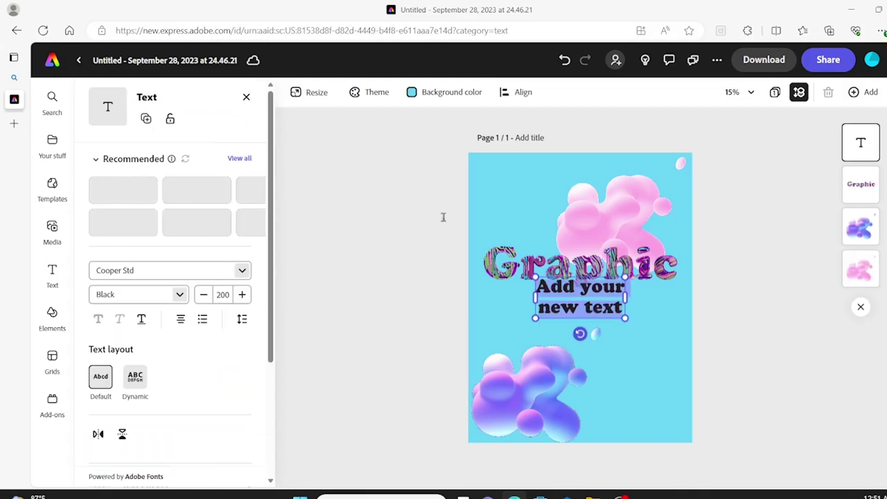
pyautogui.write('Des')
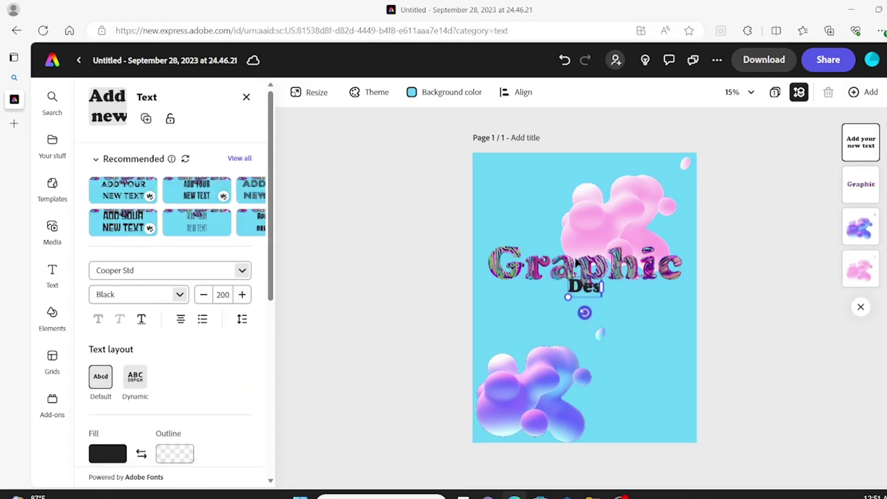
pyautogui.write('ign')
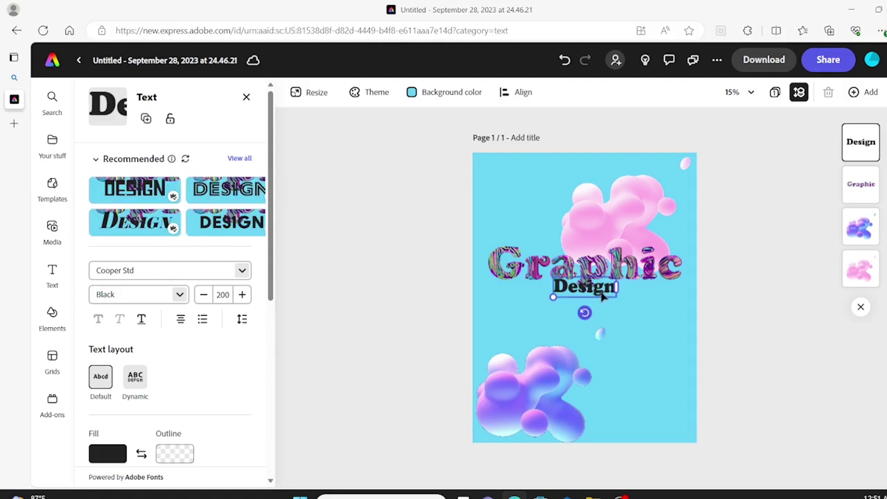
pyautogui.moveTo(601, 293); pyautogui.dragTo(595, 334)
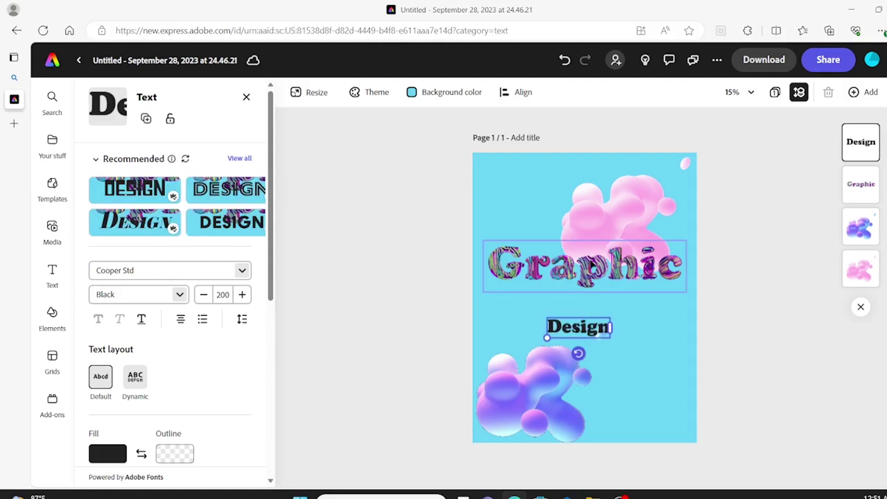
# Nudge the Graphic title down slightly and widen the Design text box
pyautogui.click(591, 273)
pyautogui.moveTo(592, 272); pyautogui.dragTo(596, 292)
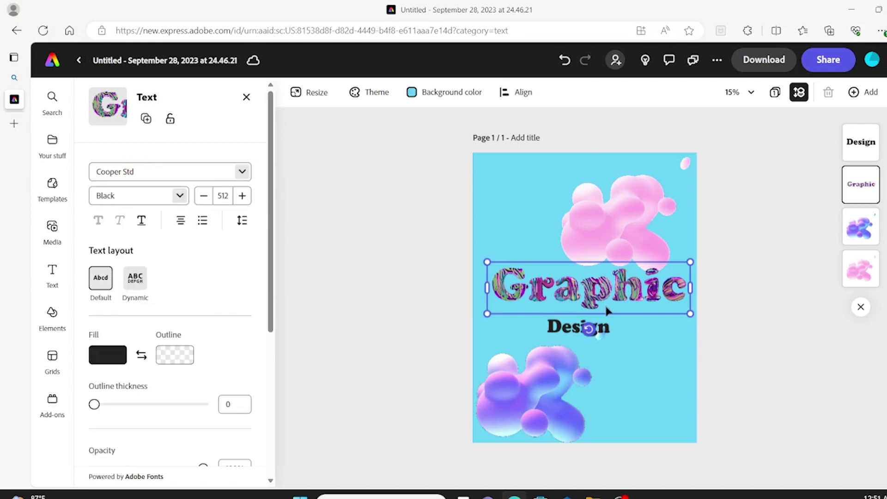
pyautogui.click(603, 329)
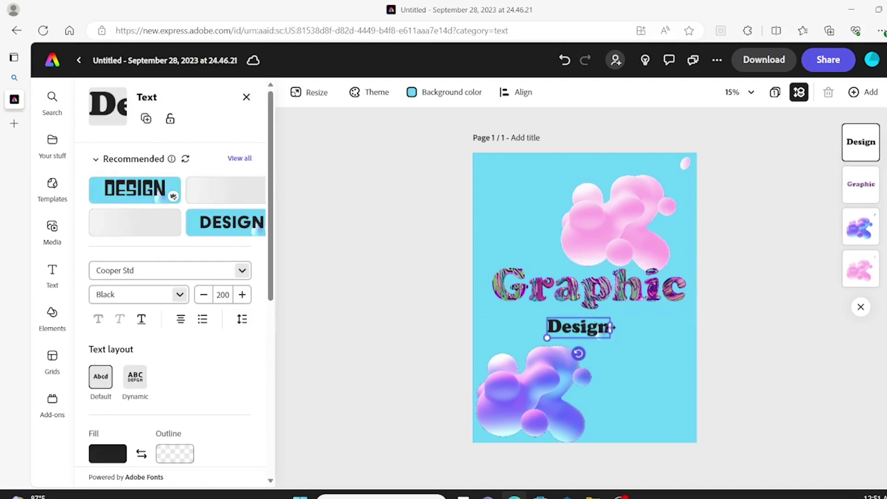
pyautogui.moveTo(611, 327); pyautogui.dragTo(657, 326)
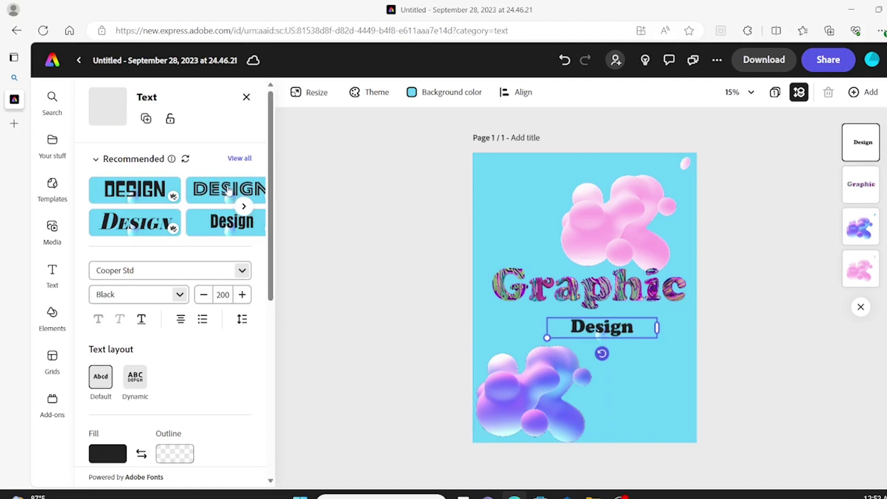
# Apply the first recommended style to DESIGN and enlarge its font size to 272
pyautogui.click(153, 188)
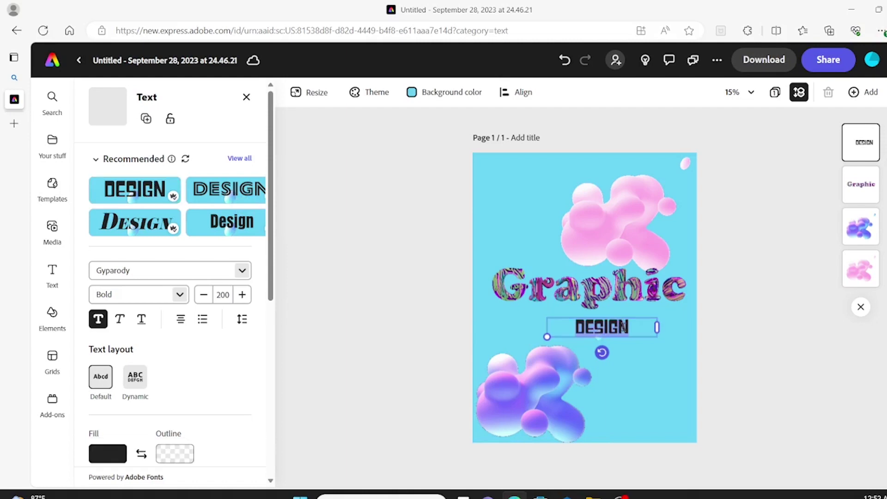
pyautogui.click(241, 295)
pyautogui.click(242, 295)
pyautogui.click(241, 295)
pyautogui.click(241, 295)
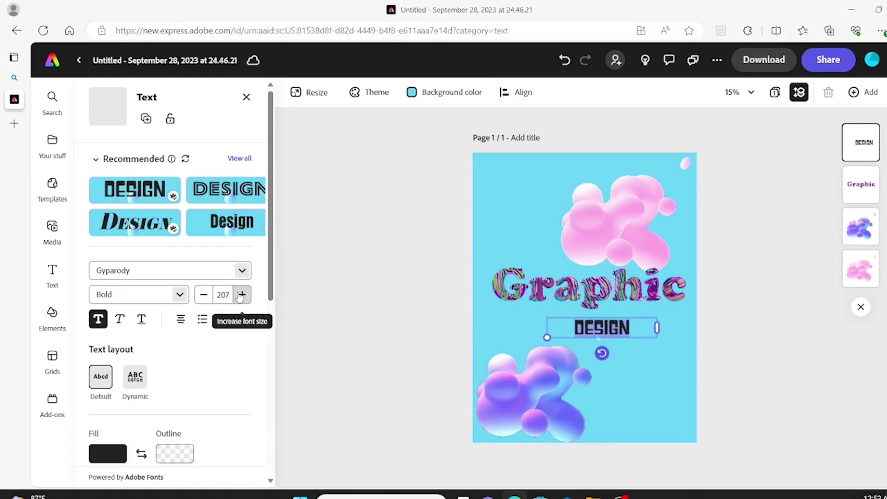
pyautogui.click(241, 296)
pyautogui.click(241, 296)
pyautogui.click(241, 296)
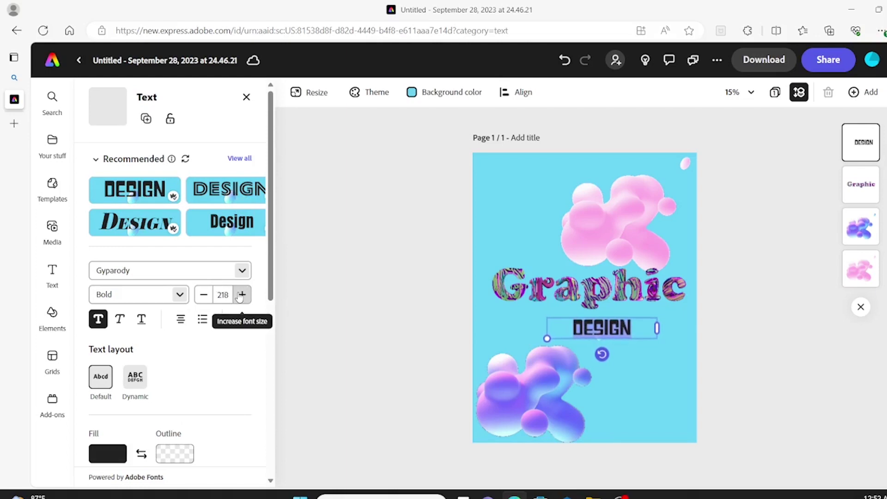
pyautogui.click(241, 296)
pyautogui.click(240, 295)
pyautogui.click(241, 295)
pyautogui.click(241, 295)
pyautogui.click(241, 295)
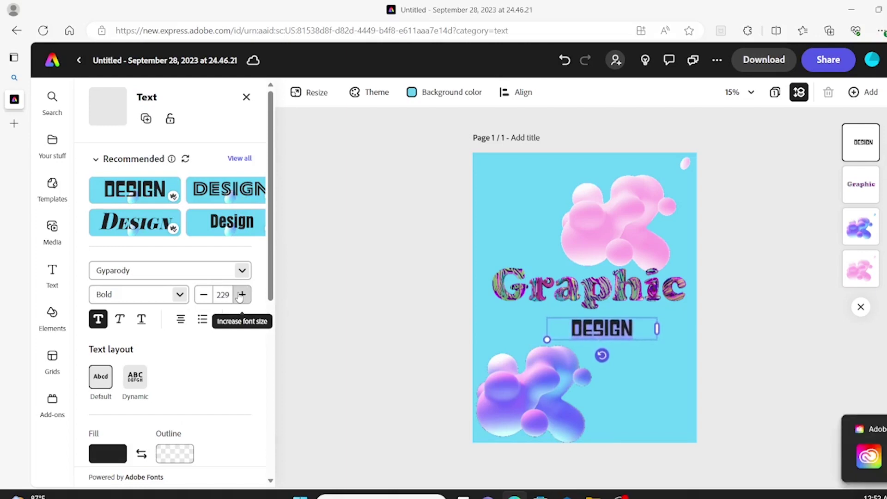
pyautogui.click(241, 295)
pyautogui.click(241, 296)
pyautogui.click(240, 296)
pyautogui.click(241, 295)
pyautogui.click(241, 296)
pyautogui.click(241, 295)
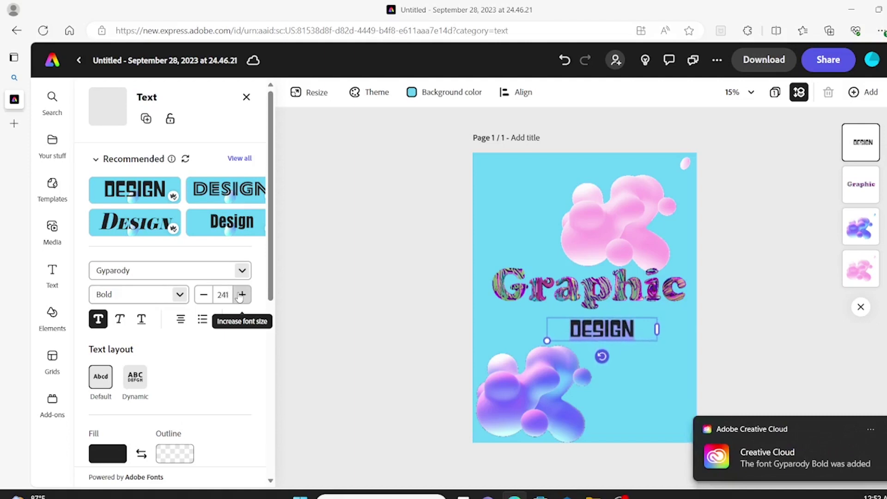
pyautogui.click(241, 295)
pyautogui.click(240, 296)
pyautogui.click(241, 296)
pyautogui.click(241, 295)
pyautogui.click(241, 295)
pyautogui.click(241, 295)
pyautogui.click(240, 296)
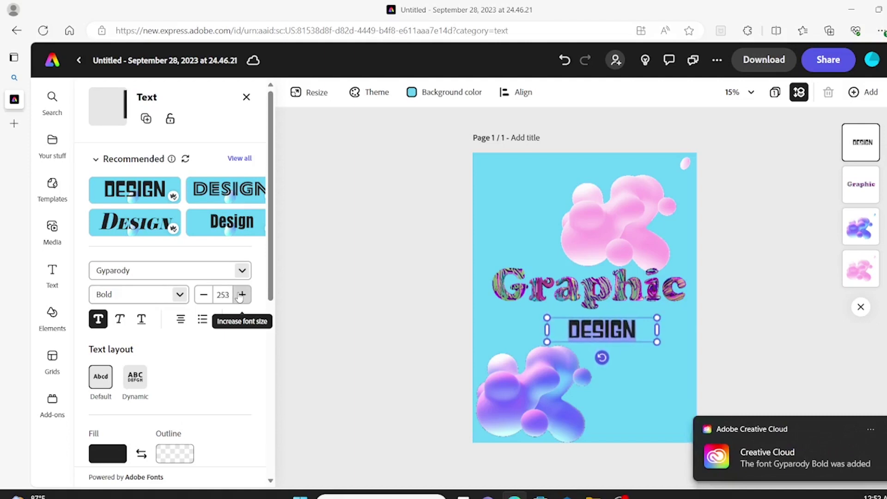
pyautogui.click(241, 295)
pyautogui.click(241, 295)
pyautogui.click(240, 295)
pyautogui.click(241, 296)
pyautogui.click(241, 295)
pyautogui.click(241, 296)
pyautogui.click(240, 296)
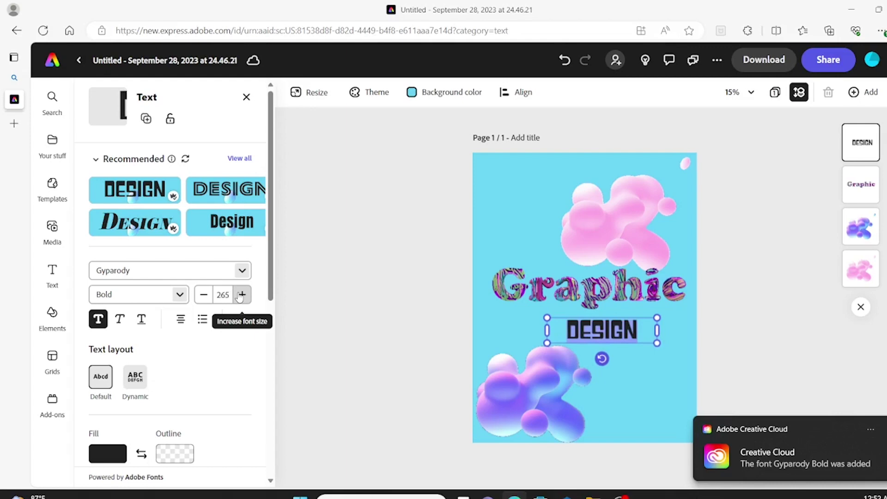
pyautogui.click(241, 295)
pyautogui.click(241, 296)
pyautogui.click(241, 295)
pyautogui.click(241, 296)
pyautogui.click(241, 295)
pyautogui.click(240, 296)
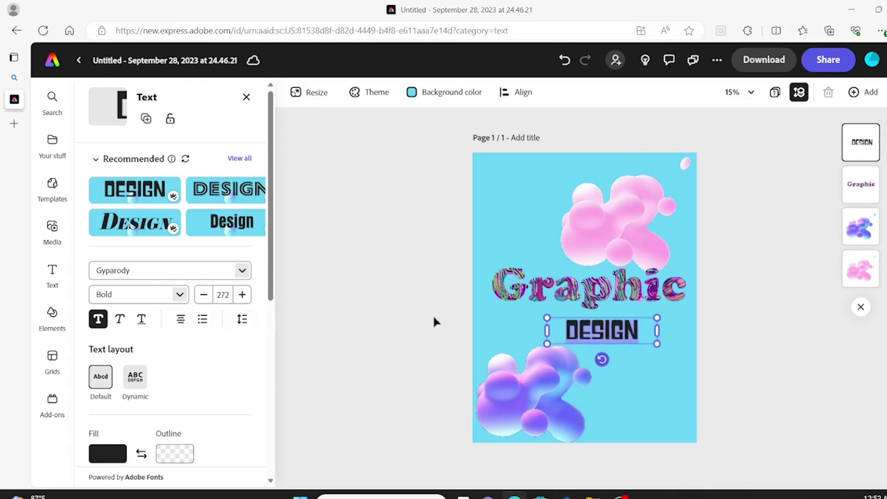
# Move DESIGN up so it sits just beneath the Graphic title
pyautogui.click(755, 314)
pyautogui.click(600, 330)
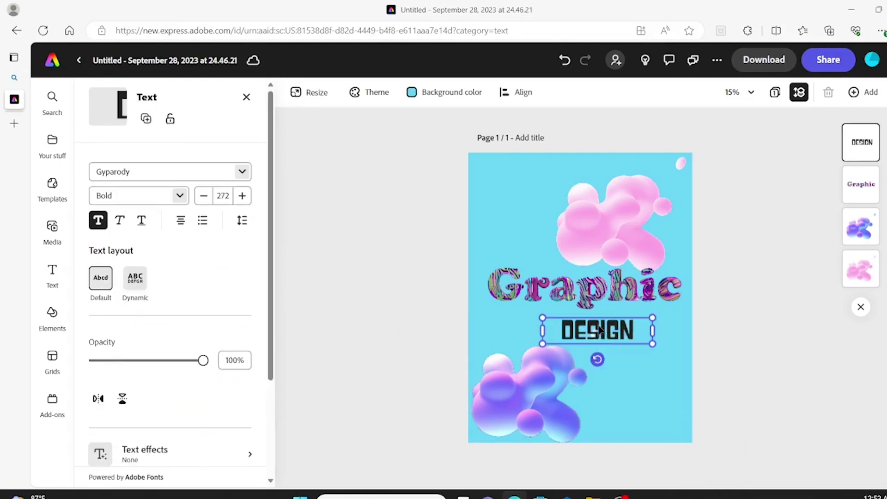
pyautogui.moveTo(600, 330)
pyautogui.mouseDown()
pyautogui.moveTo(612, 321)
pyautogui.moveTo(611, 335)
pyautogui.mouseUp()
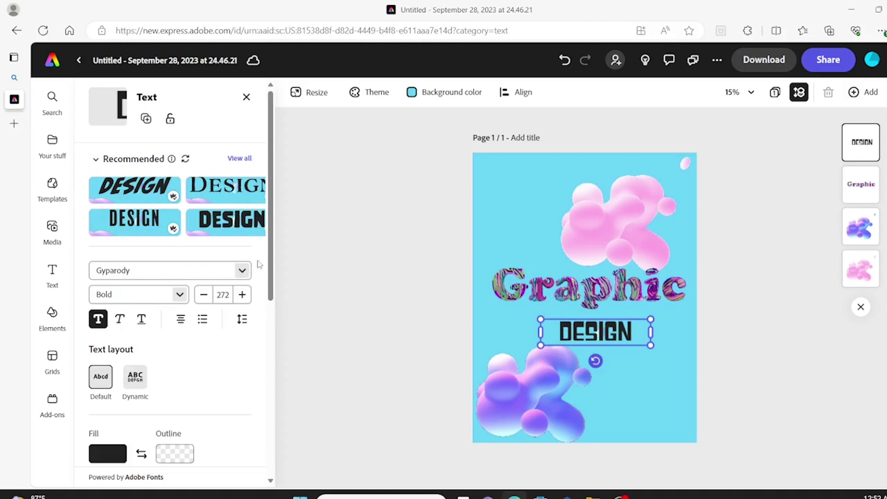
pyautogui.moveTo(272, 263); pyautogui.dragTo(261, 478)
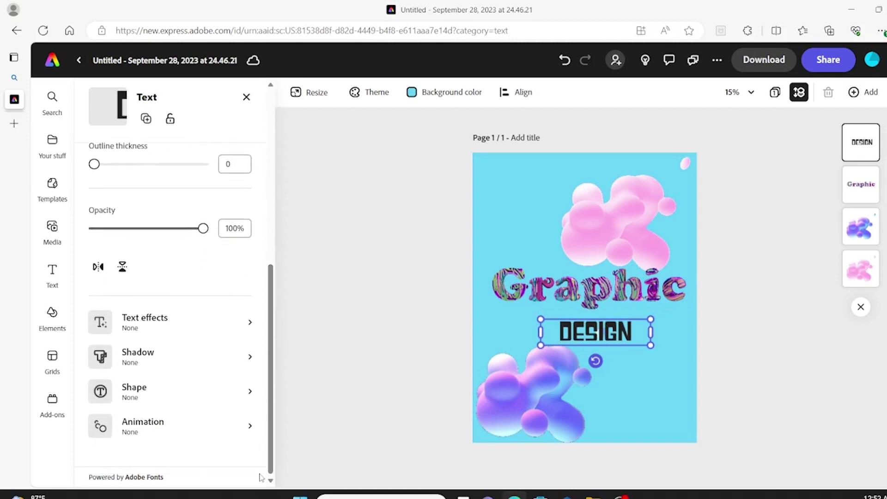
# Give DESIGN a Smooth pink shadow and shift it right beneath Graphic's end
pyautogui.click(231, 353)
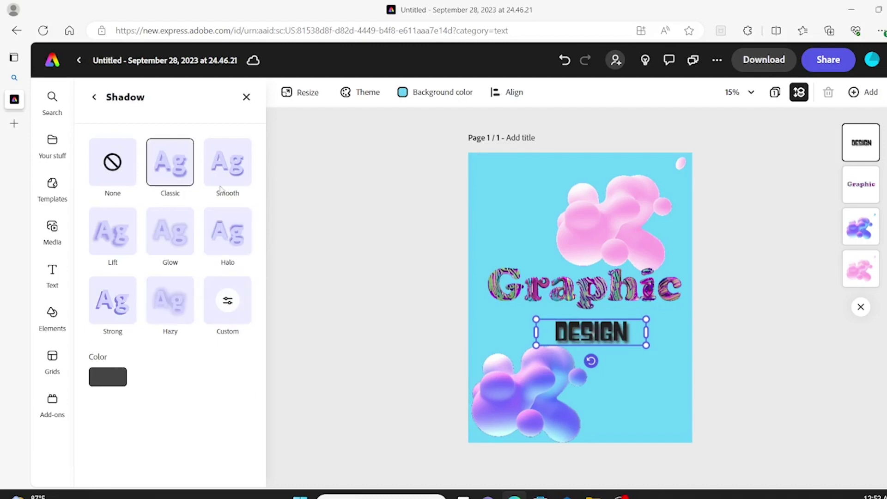
pyautogui.click(224, 166)
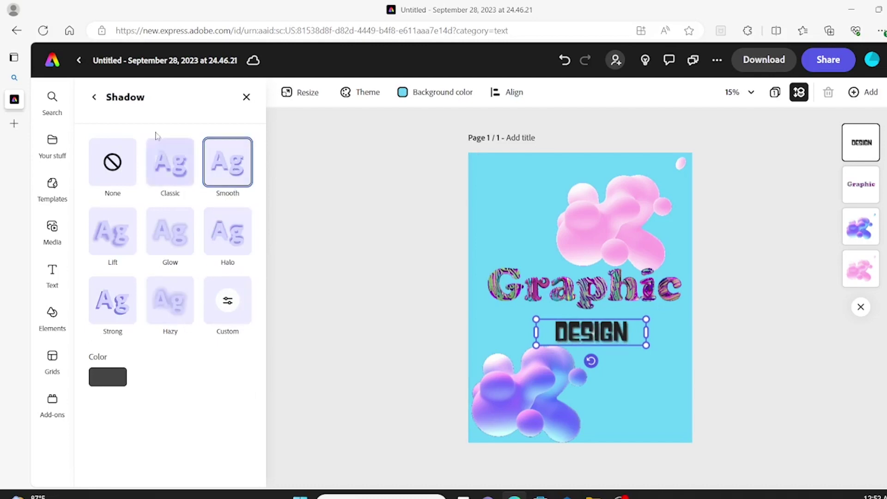
pyautogui.click(119, 385)
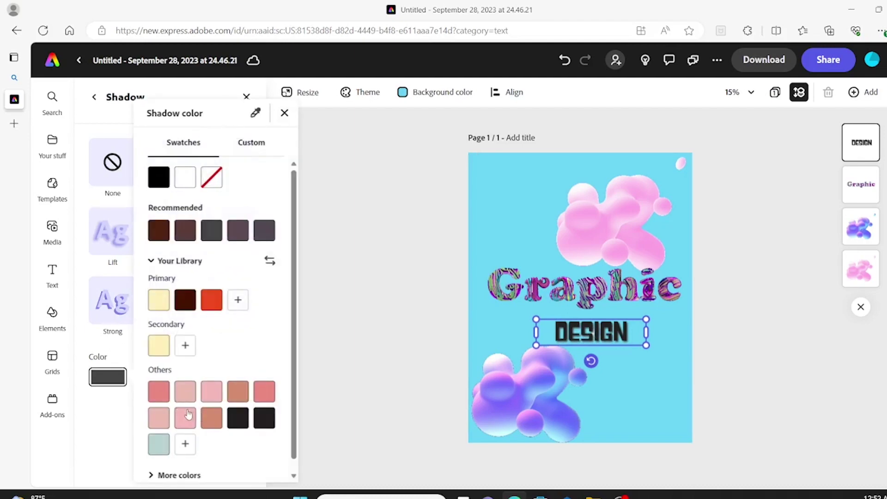
pyautogui.click(188, 417)
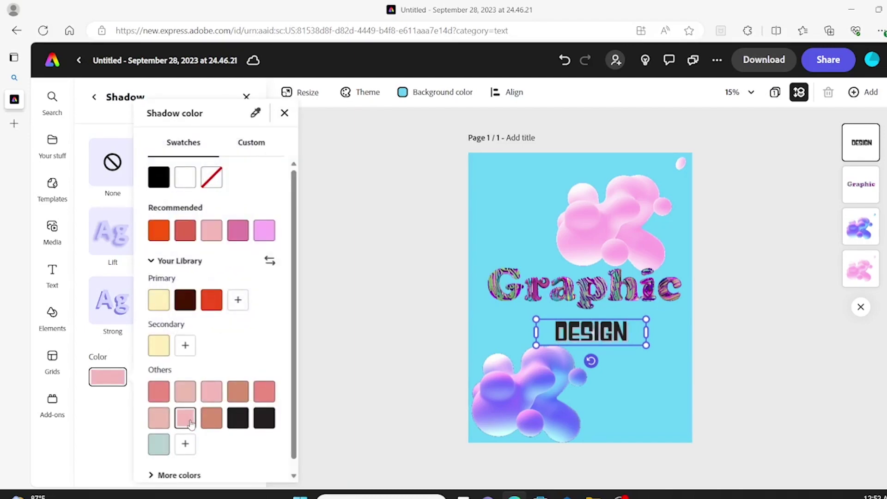
pyautogui.click(106, 428)
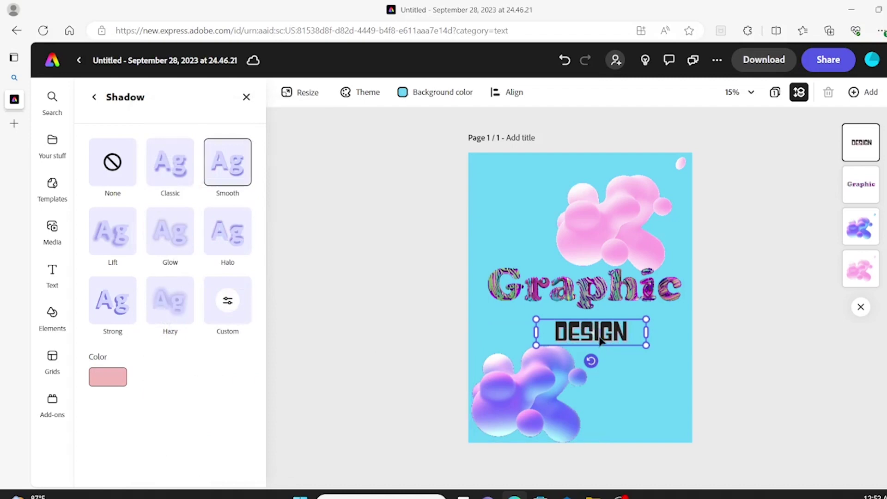
pyautogui.moveTo(604, 336); pyautogui.dragTo(656, 324)
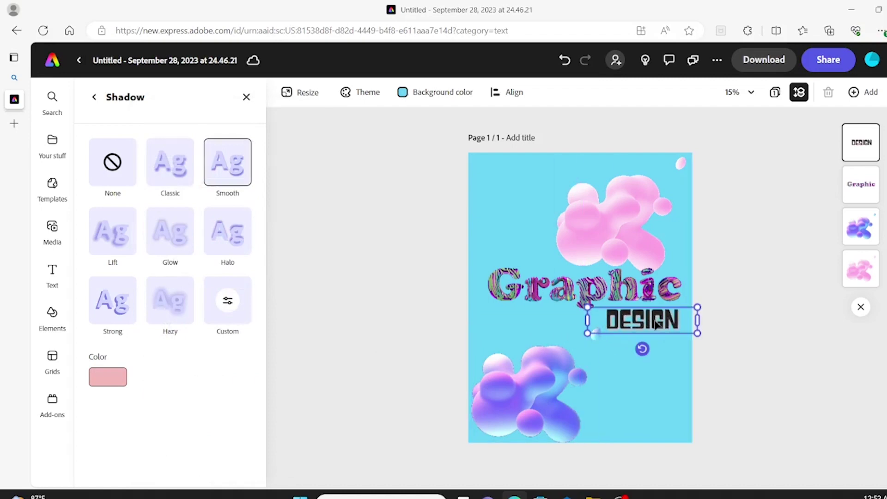
# Search the Elements library for 'barcode'
pyautogui.click(364, 243)
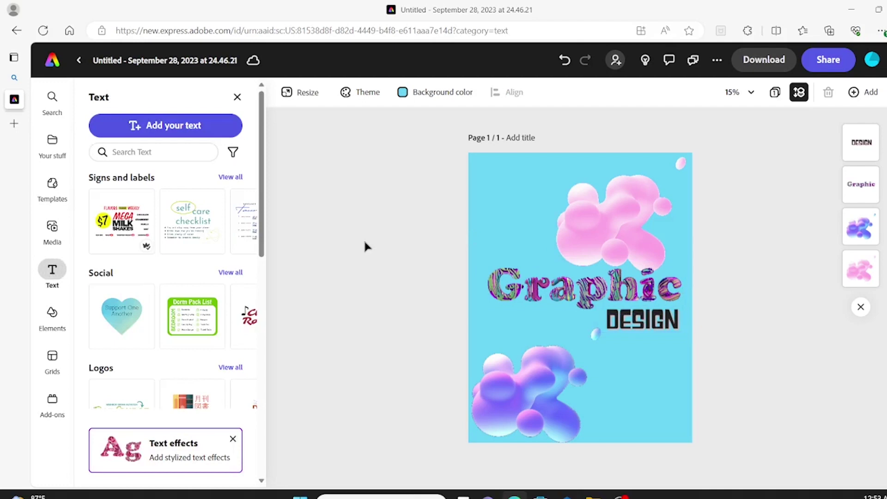
pyautogui.click(163, 153)
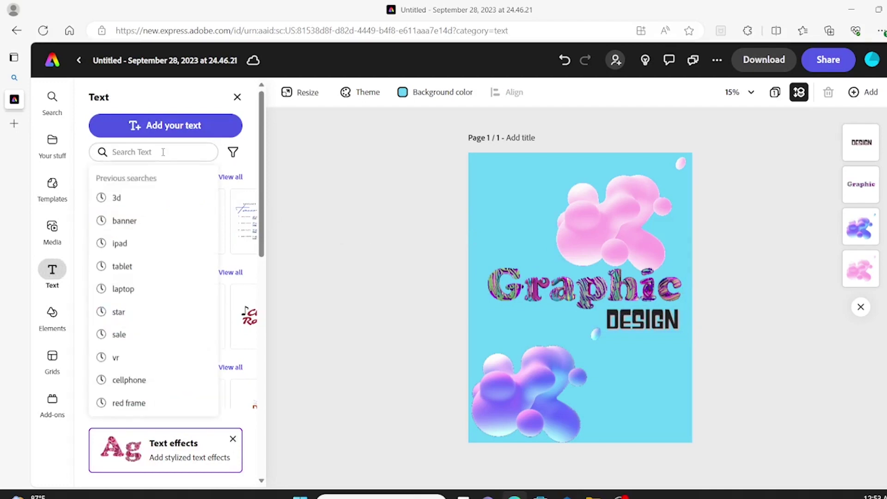
pyautogui.write('barco')
pyautogui.press('BackSpace')
pyautogui.press('BackSpace')
pyautogui.press('BackSpace')
pyautogui.press('BackSpace')
pyautogui.press('BackSpace')
pyautogui.click(49, 318)
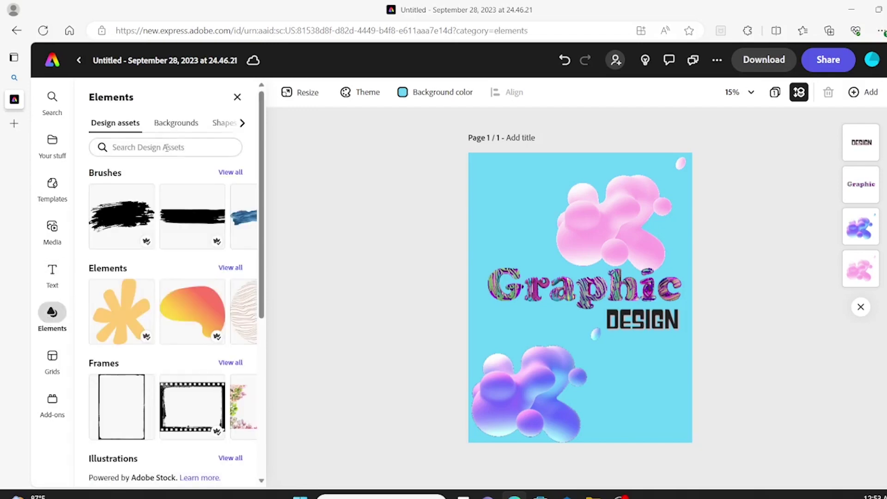
pyautogui.click(166, 147)
pyautogui.write('barcode')
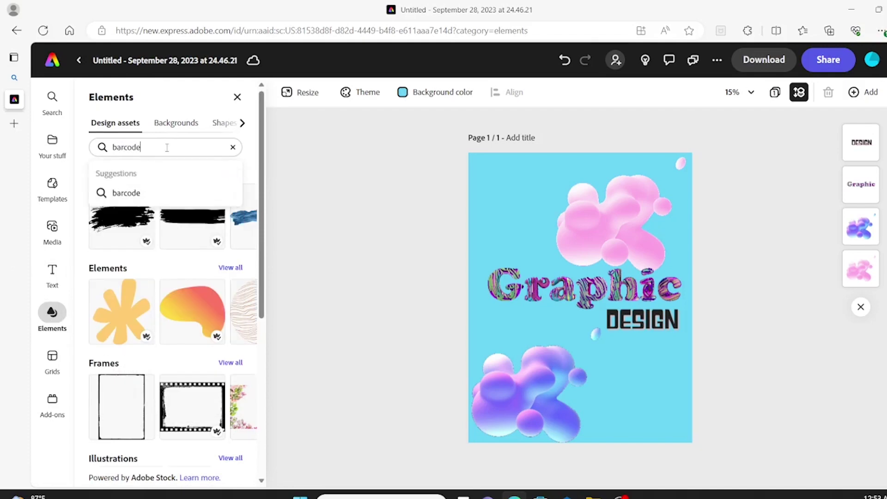
pyautogui.press('Return')
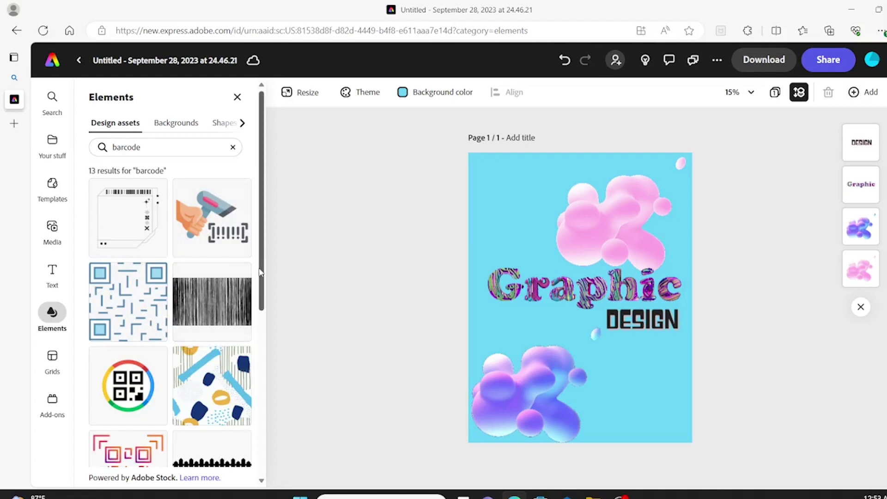
# Check the Shapes results, then switch to the Icons tab showing 311 barcode icons
pyautogui.moveTo(260, 273); pyautogui.dragTo(259, 226)
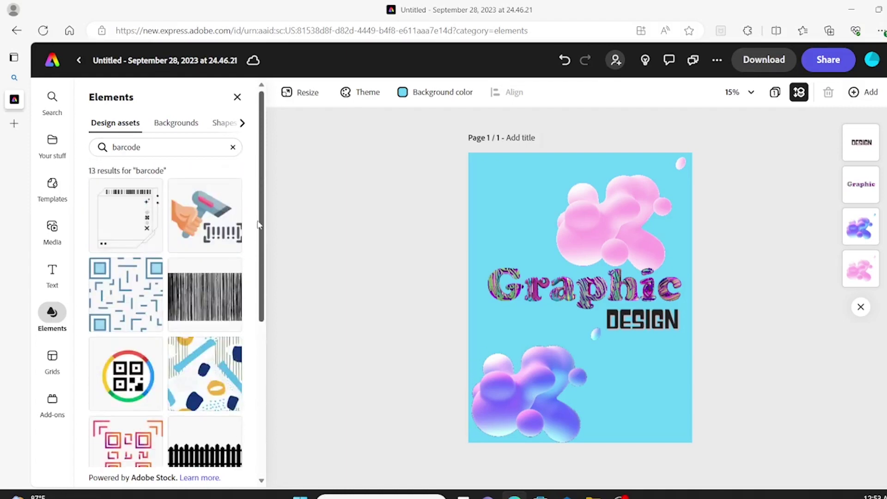
pyautogui.click(243, 123)
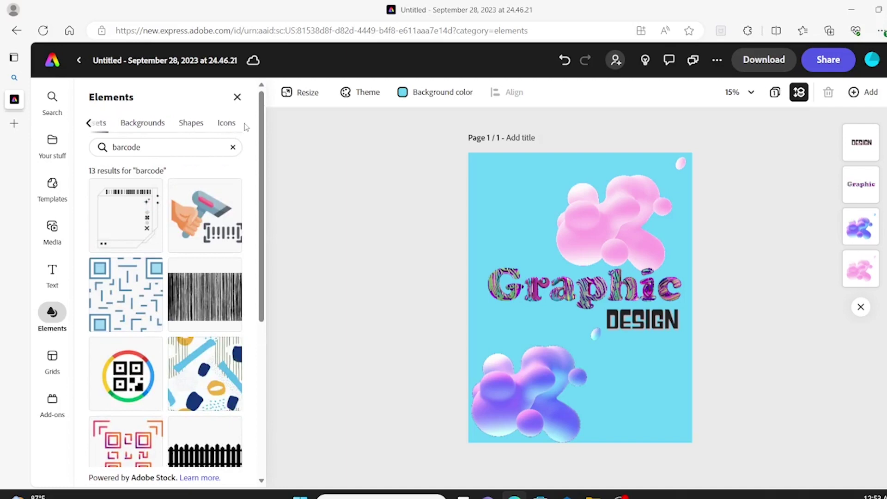
pyautogui.click(194, 122)
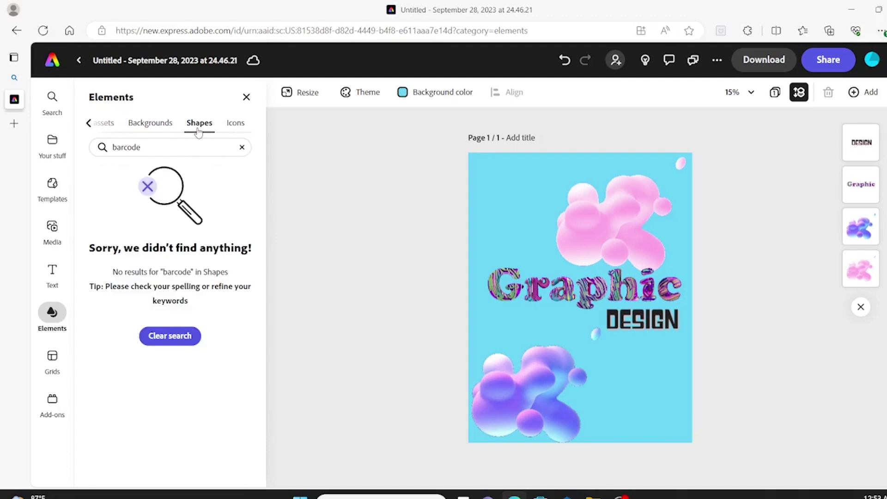
pyautogui.click(236, 124)
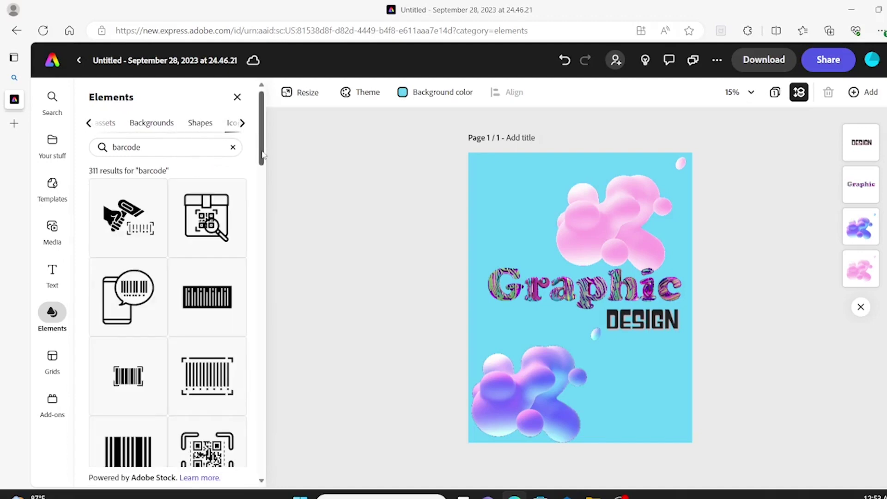
# Add the diamond barcode icon and move the Graphic title up above it
pyautogui.scroll(-5, 220, 274)
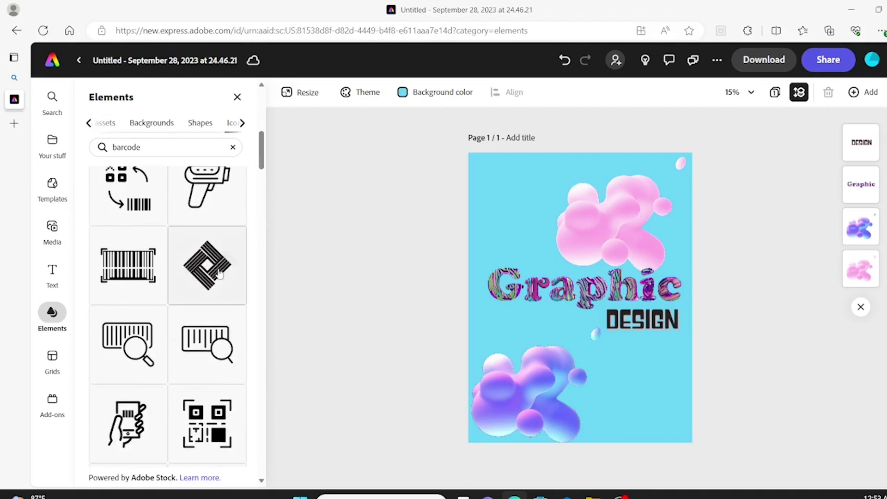
pyautogui.click(200, 288)
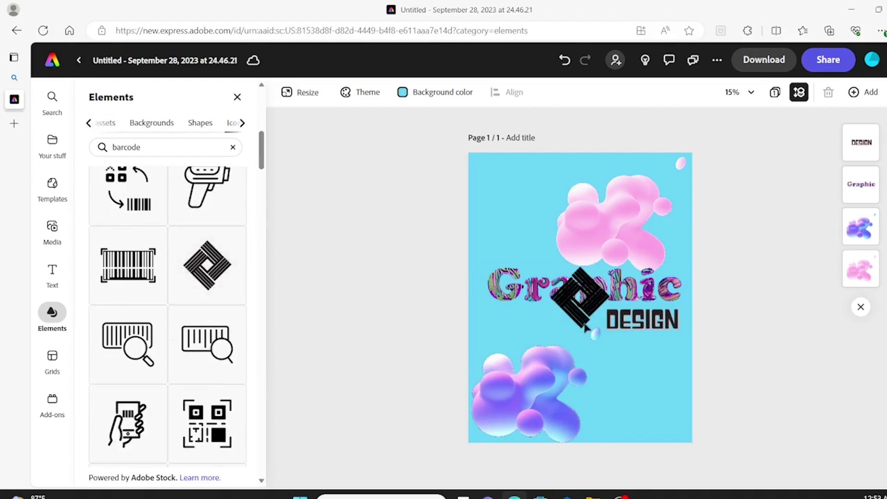
pyautogui.click(568, 279)
pyautogui.moveTo(566, 249); pyautogui.dragTo(554, 202)
# Place the white diamond top-left, reposition Graphic, and move the black diamond bottom-right
pyautogui.moveTo(590, 307); pyautogui.dragTo(507, 193)
pyautogui.moveTo(572, 255); pyautogui.dragTo(593, 324)
pyautogui.click(519, 309)
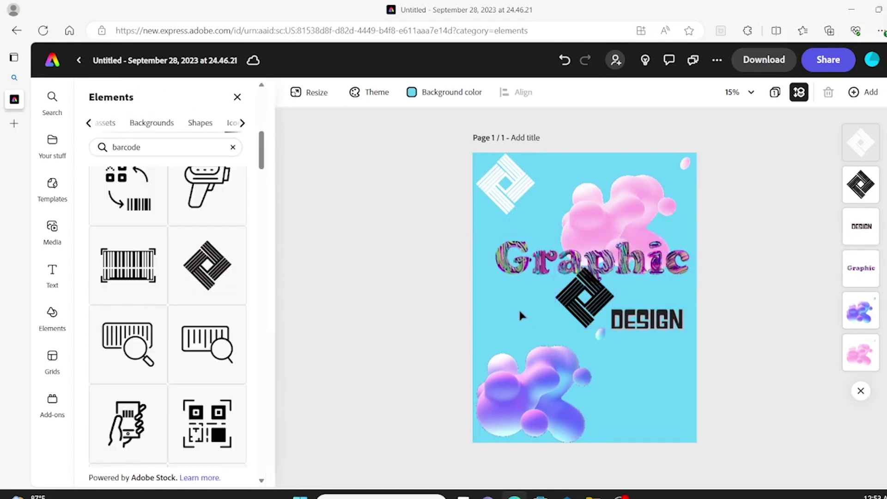
pyautogui.click(579, 311)
pyautogui.moveTo(577, 311); pyautogui.dragTo(648, 423)
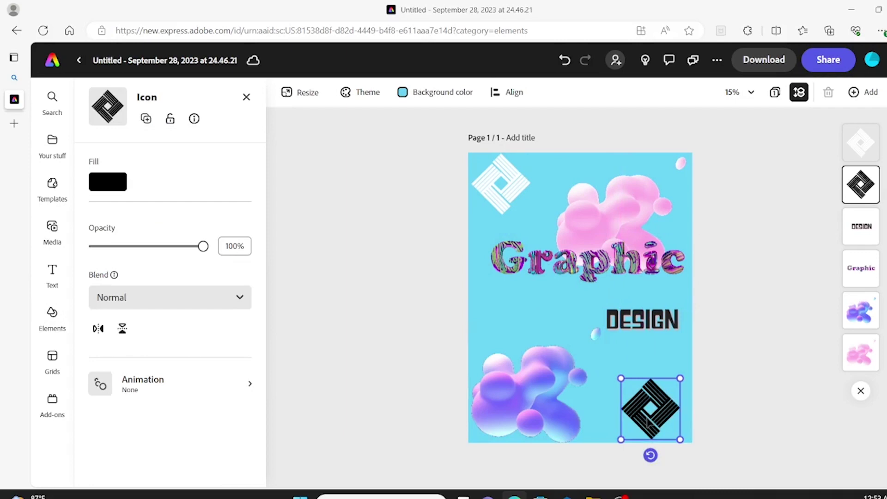
# Change the bottom-right diamond icon's fill colour to white
pyautogui.click(116, 189)
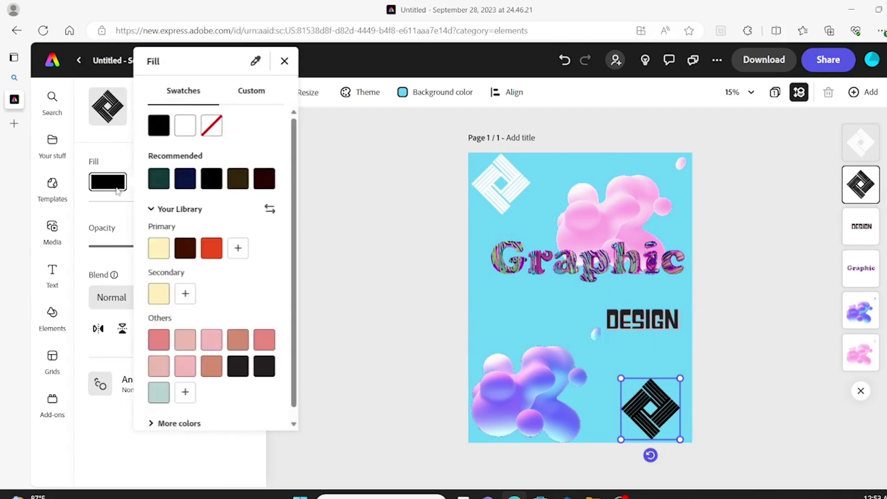
pyautogui.click(193, 128)
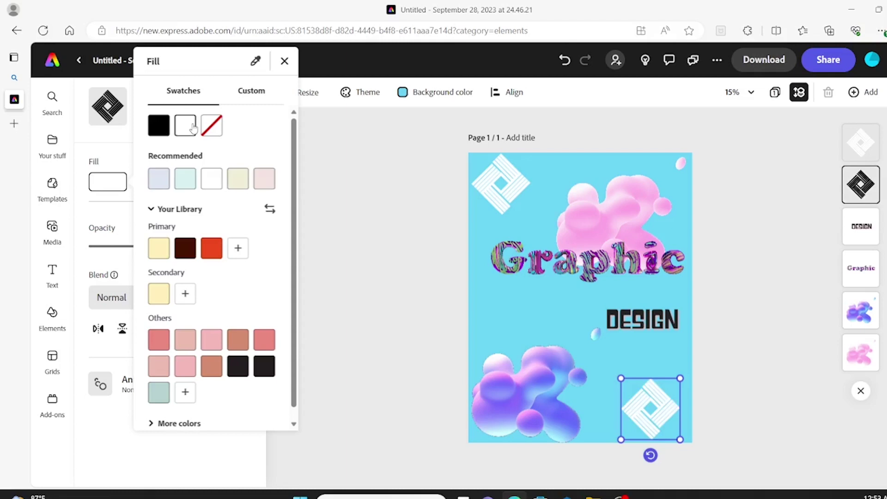
pyautogui.click(722, 379)
# Push both diamonds into their corners and lower Graphic with DESIGN just beneath
pyautogui.moveTo(653, 409)
pyautogui.mouseDown()
pyautogui.moveTo(667, 404)
pyautogui.moveTo(670, 413)
pyautogui.mouseUp()
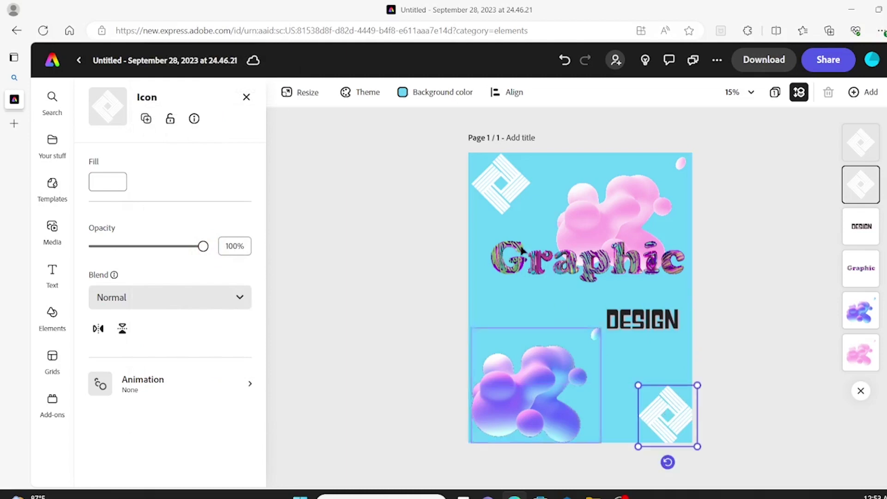
pyautogui.moveTo(499, 181); pyautogui.dragTo(486, 169)
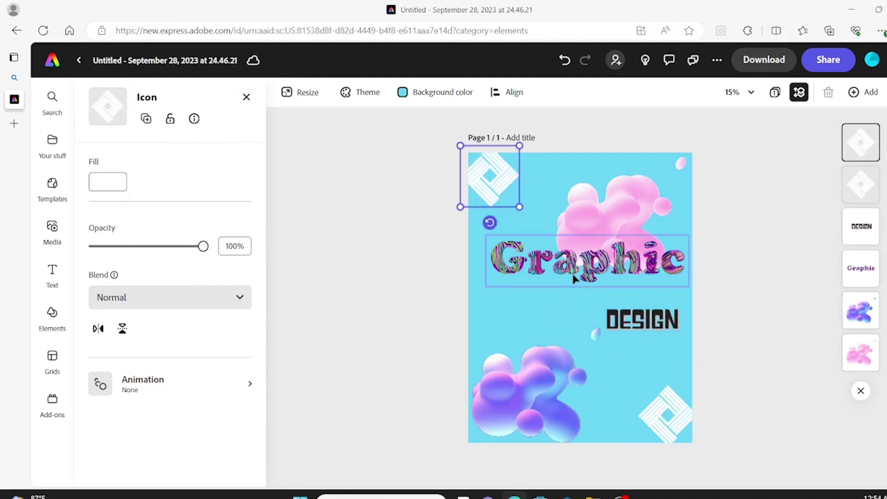
pyautogui.moveTo(576, 277); pyautogui.dragTo(578, 299)
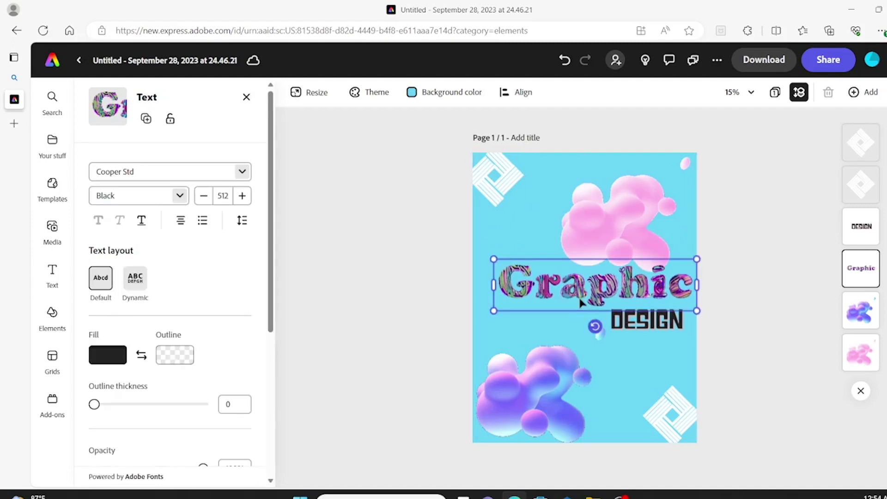
pyautogui.moveTo(664, 330)
pyautogui.mouseDown()
pyautogui.moveTo(666, 342)
pyautogui.moveTo(663, 333)
pyautogui.mouseUp()
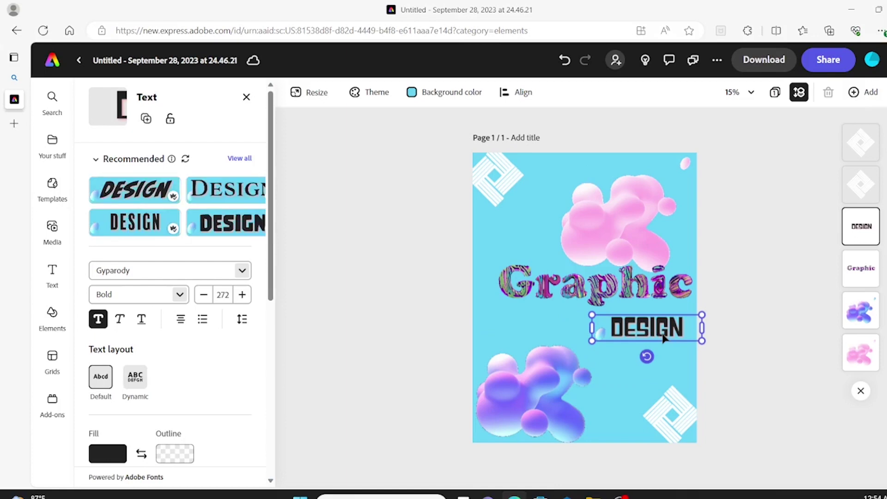
# Add the black barcode-stripe image in the top-right corner and shift the pink bubbles left
pyautogui.click(416, 307)
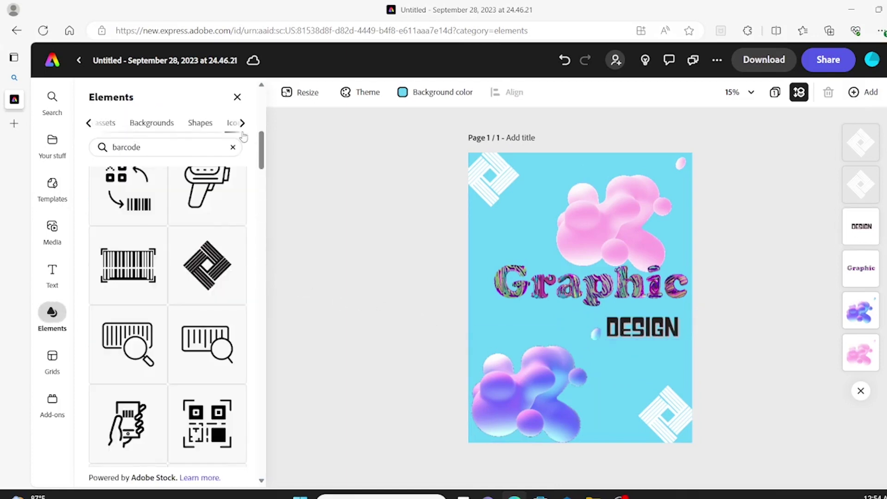
pyautogui.click(102, 124)
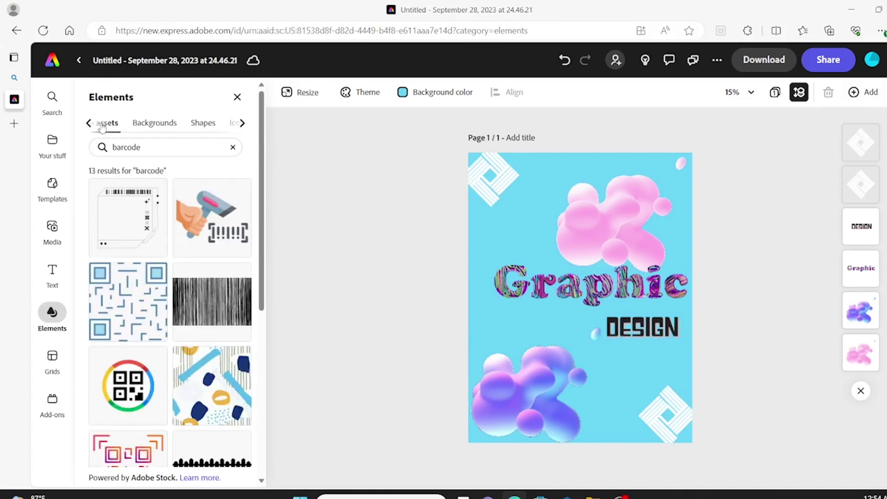
pyautogui.click(235, 308)
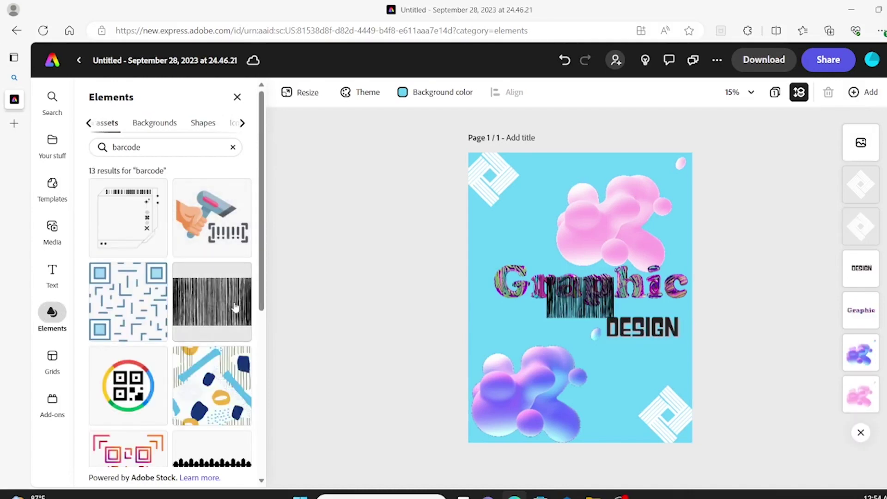
pyautogui.click(610, 291)
pyautogui.moveTo(610, 292); pyautogui.dragTo(662, 247)
pyautogui.moveTo(668, 205)
pyautogui.mouseDown()
pyautogui.moveTo(672, 199)
pyautogui.moveTo(622, 298)
pyautogui.moveTo(669, 197)
pyautogui.moveTo(675, 199)
pyautogui.mouseUp()
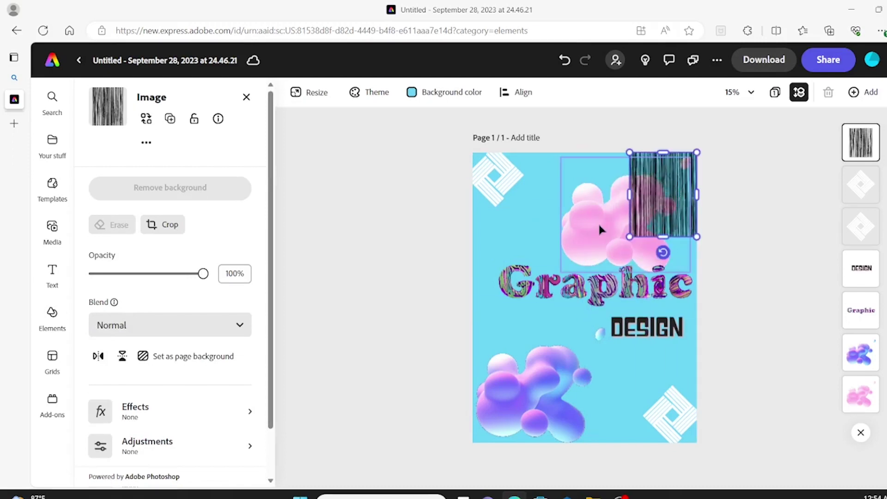
pyautogui.moveTo(597, 223); pyautogui.dragTo(573, 225)
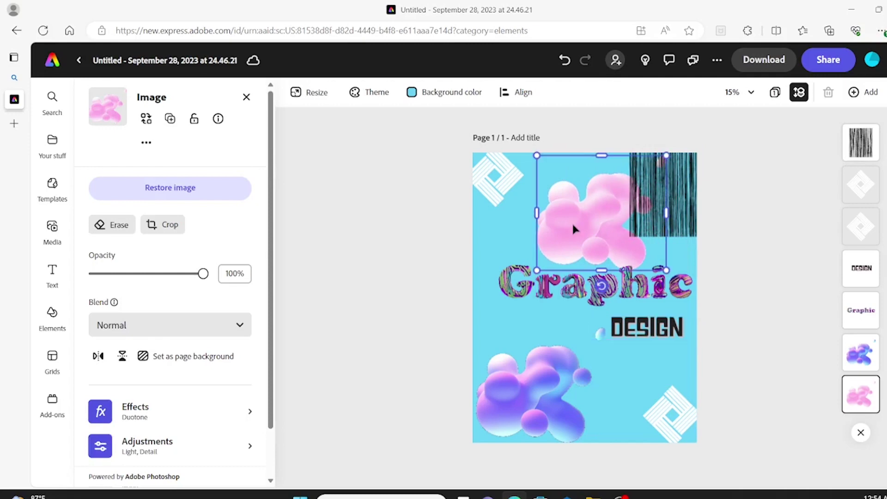
pyautogui.click(437, 287)
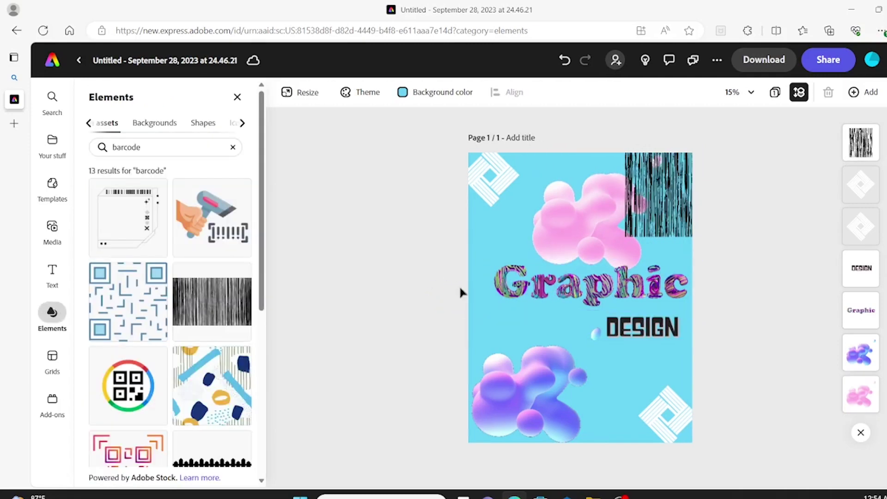
# Nudge Graphic and DESIGN slightly down, and reposition the purple bubbles and barcode texture
pyautogui.moveTo(537, 277)
pyautogui.mouseDown()
pyautogui.moveTo(531, 287)
pyautogui.moveTo(541, 289)
pyautogui.mouseUp()
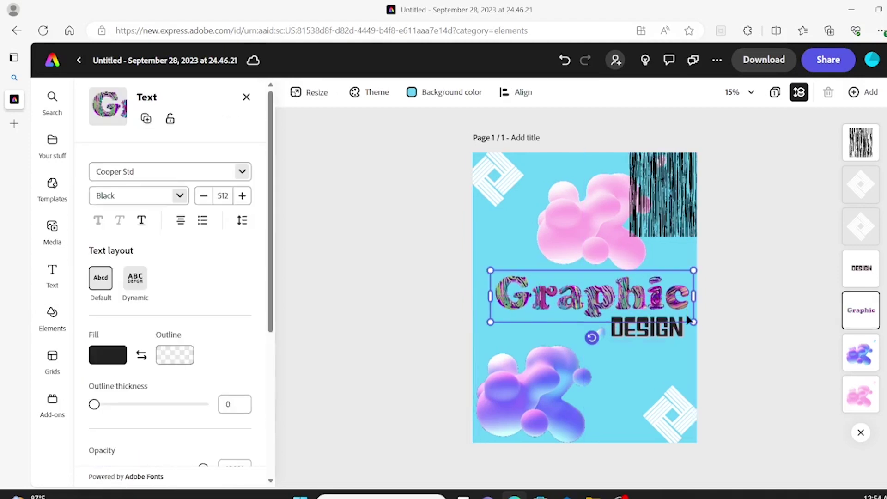
pyautogui.moveTo(647, 328)
pyautogui.mouseDown()
pyautogui.moveTo(647, 356)
pyautogui.moveTo(647, 333)
pyautogui.mouseUp()
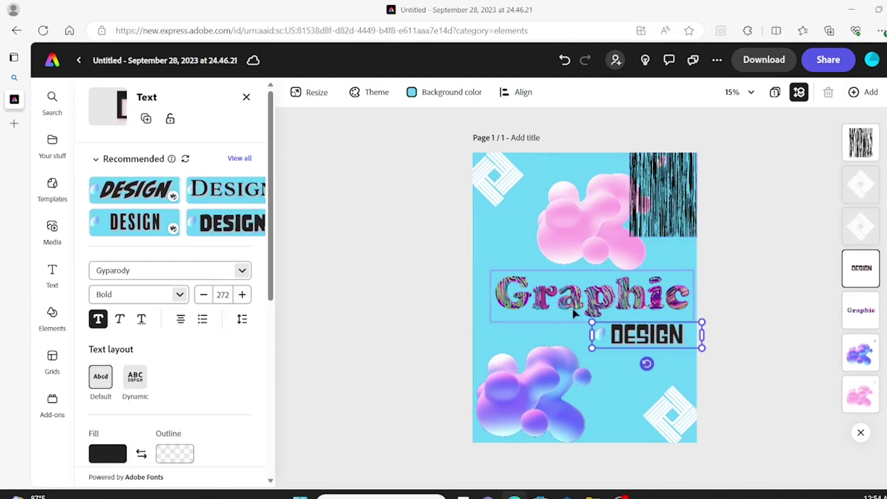
pyautogui.moveTo(551, 410); pyautogui.dragTo(603, 402)
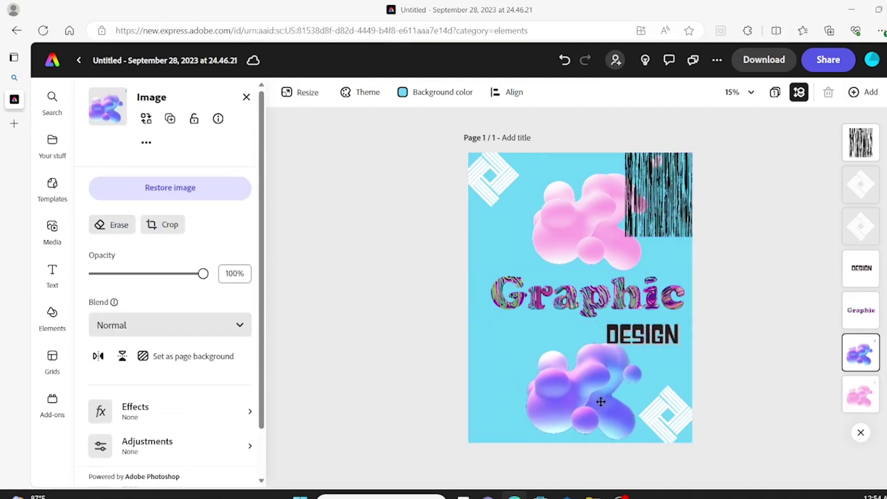
pyautogui.moveTo(672, 191); pyautogui.dragTo(688, 401)
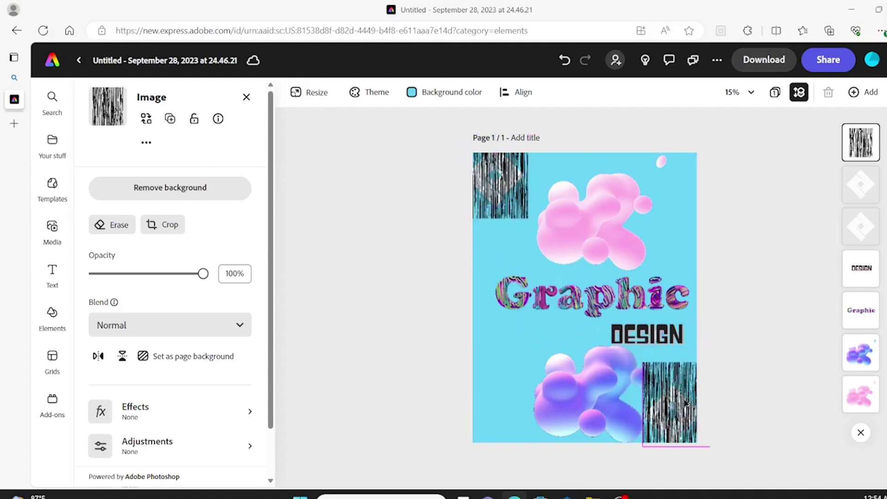
# Move the pink bubbles toward the top-left and the purple bubbles to the bottom-right corner
pyautogui.click(611, 403)
pyautogui.moveTo(611, 404); pyautogui.dragTo(599, 375)
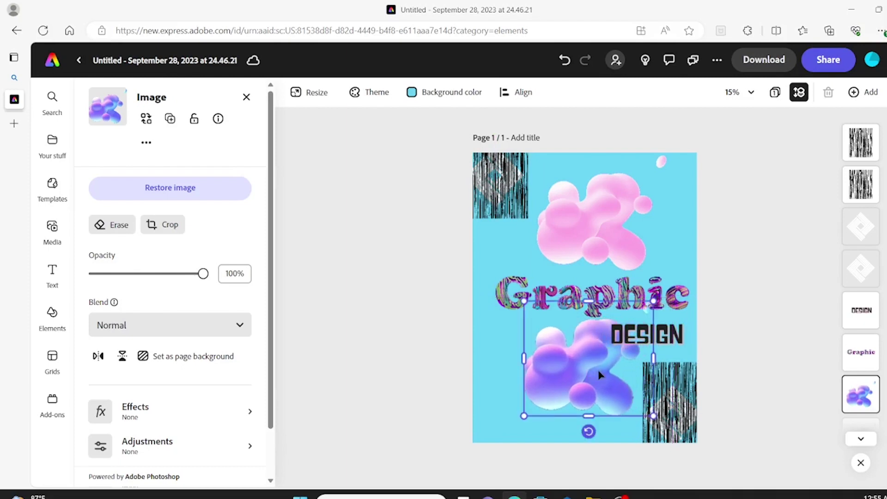
pyautogui.click(579, 223)
pyautogui.moveTo(579, 223); pyautogui.dragTo(520, 216)
pyautogui.moveTo(574, 402); pyautogui.dragTo(637, 437)
pyautogui.click(367, 308)
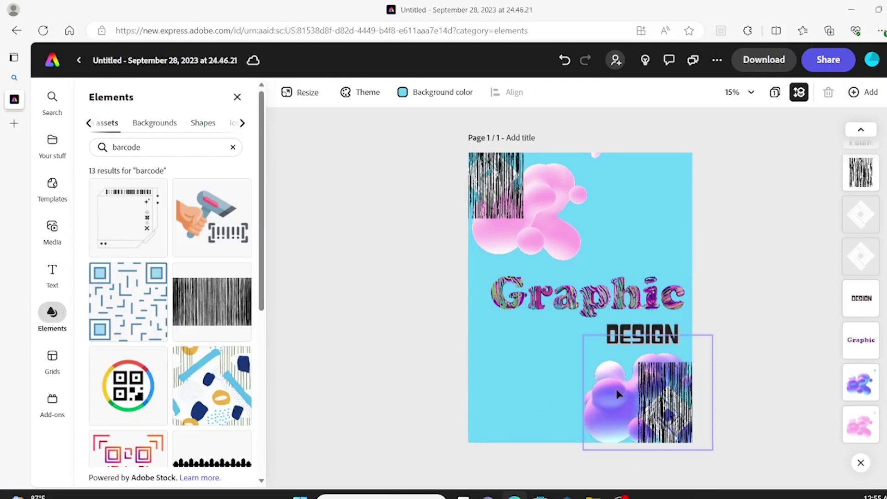
pyautogui.click(539, 205)
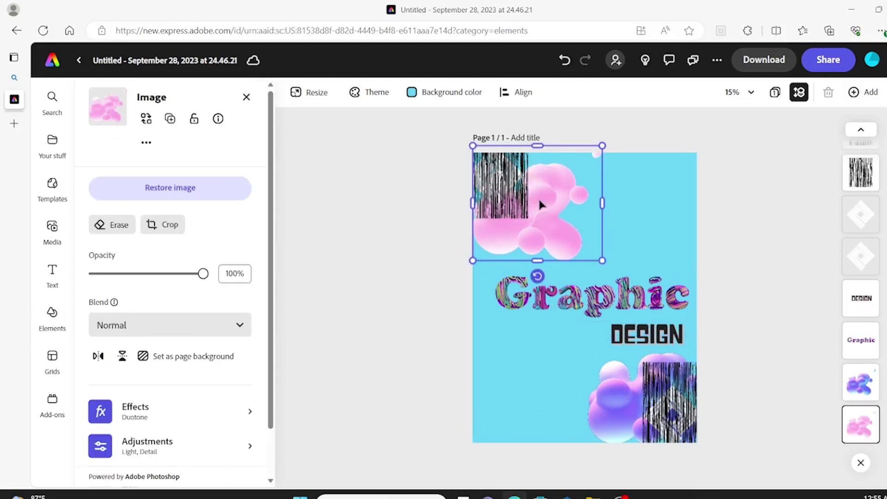
pyautogui.click(621, 287)
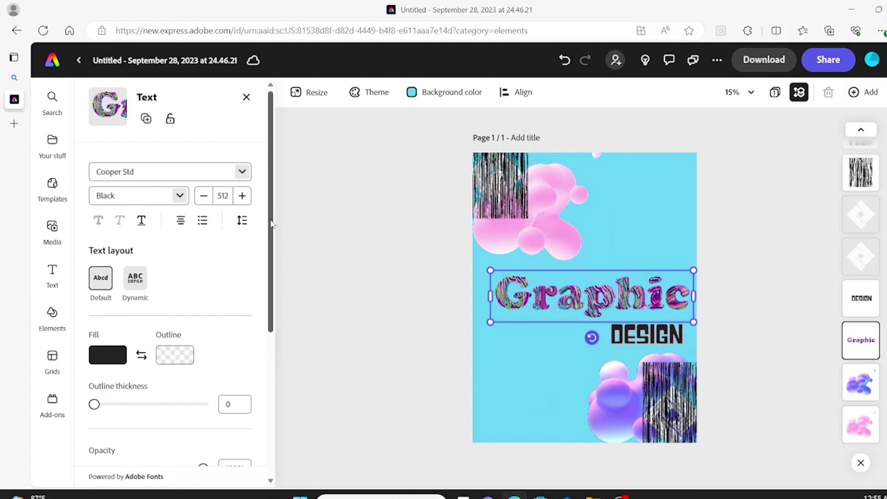
# Try a background shape behind the Graphic title, then set the shape back to None
pyautogui.moveTo(272, 225); pyautogui.dragTo(300, 416)
pyautogui.click(217, 397)
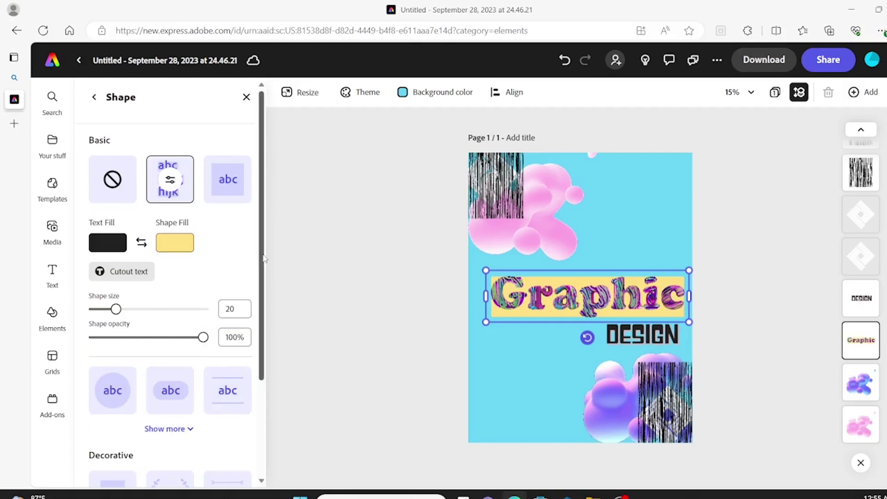
pyautogui.click(113, 179)
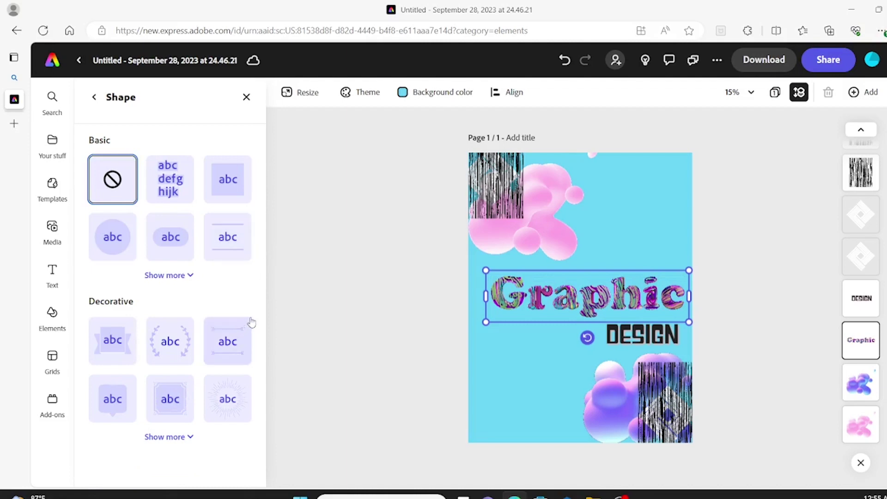
pyautogui.click(180, 438)
pyautogui.moveTo(261, 259); pyautogui.dragTo(258, 461)
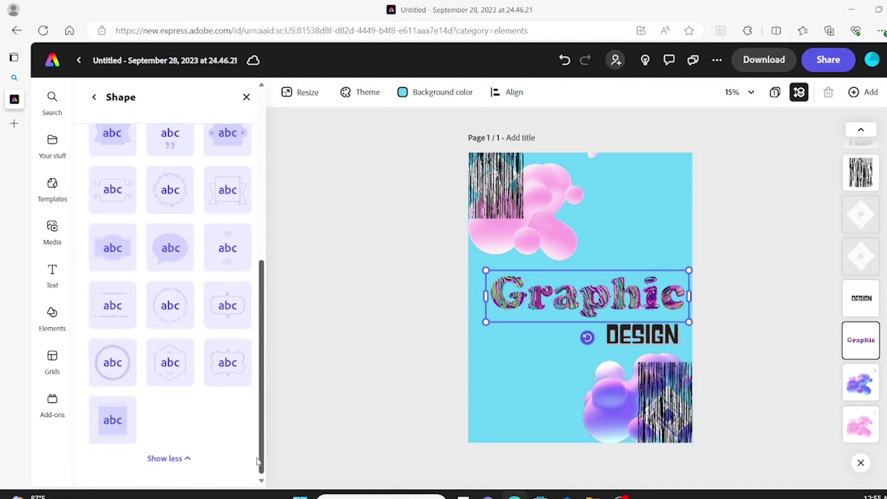
pyautogui.scroll(10, 264, 482)
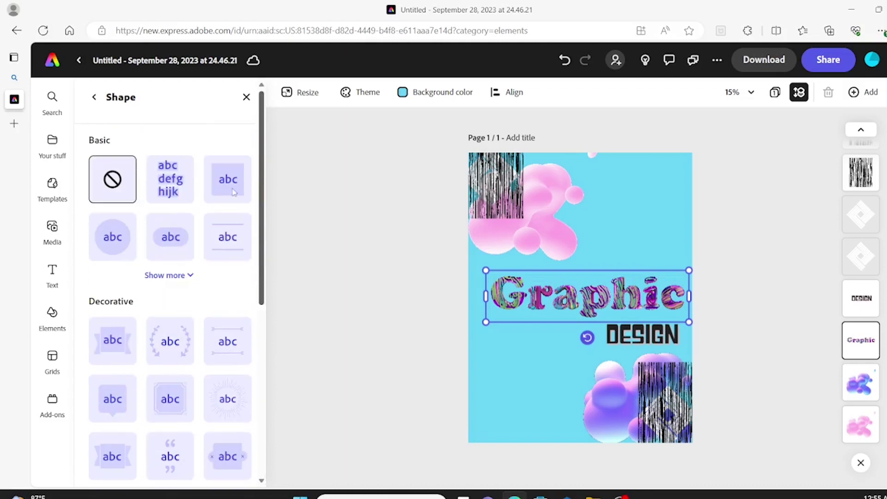
pyautogui.click(94, 97)
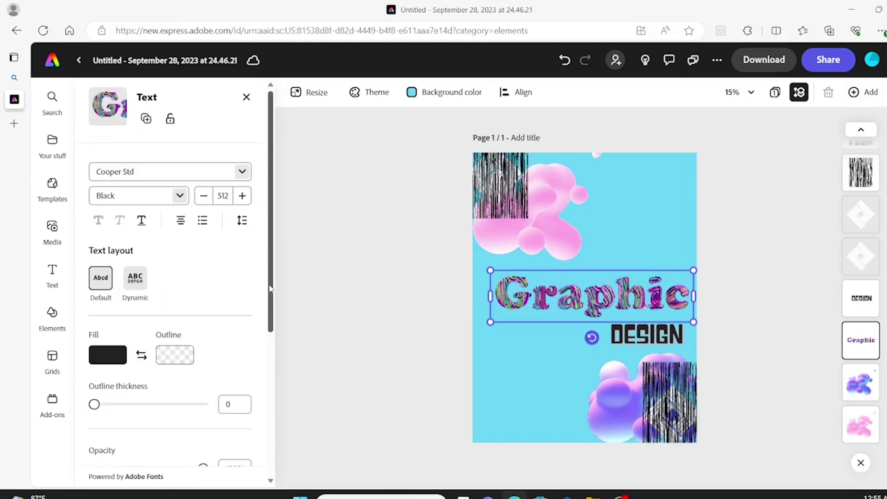
pyautogui.moveTo(270, 289); pyautogui.dragTo(281, 483)
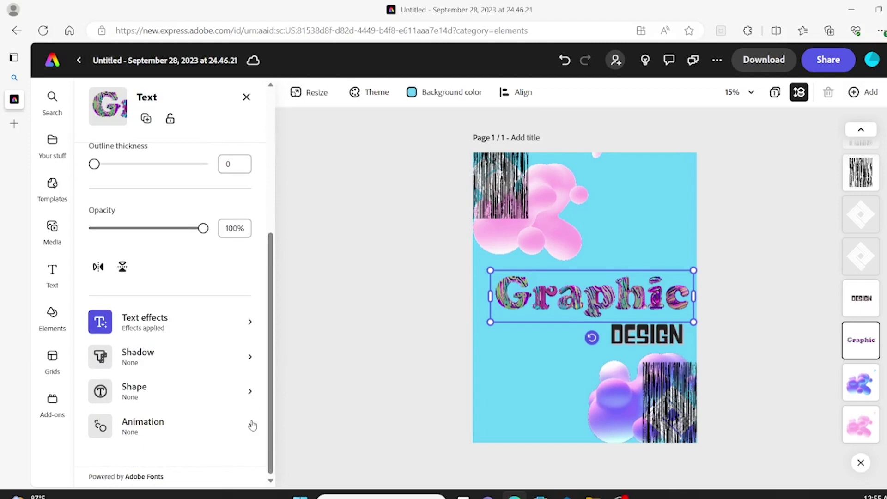
# Give the Graphic title a Smooth drop shadow and nudge it slightly up and left
pyautogui.click(238, 357)
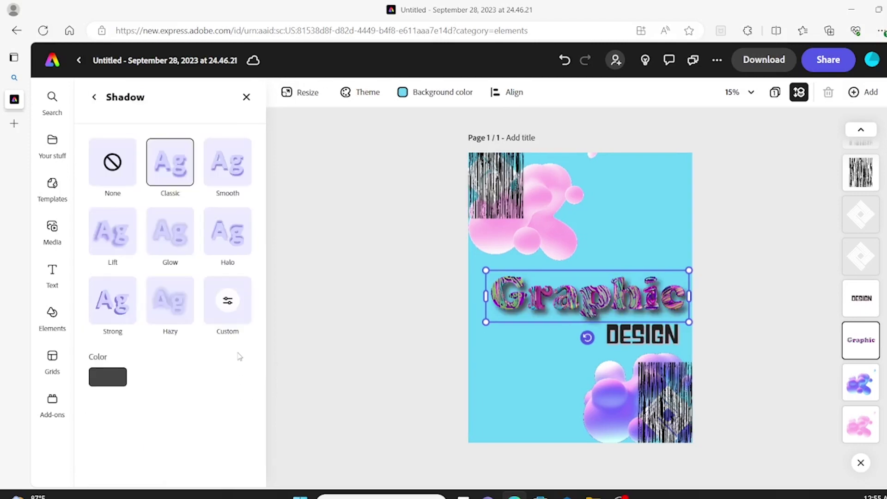
pyautogui.click(228, 163)
pyautogui.click(426, 265)
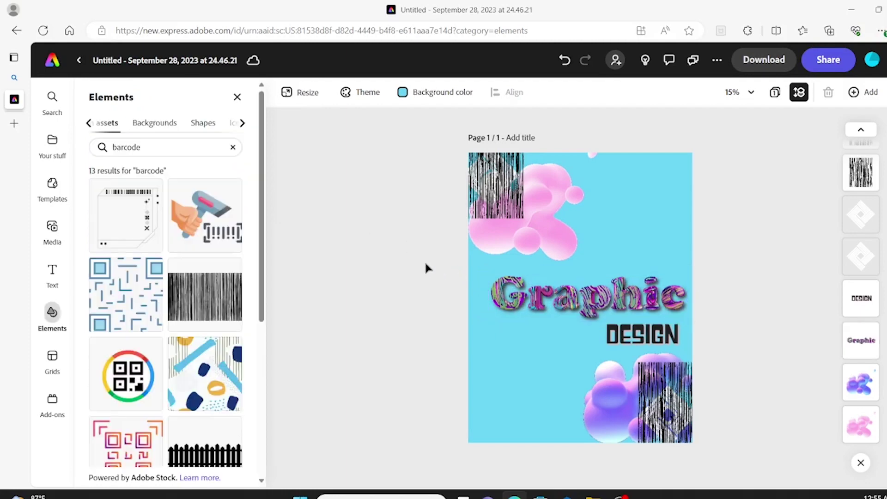
pyautogui.click(596, 285)
pyautogui.moveTo(599, 288)
pyautogui.mouseDown()
pyautogui.moveTo(595, 279)
pyautogui.moveTo(601, 287)
pyautogui.mouseUp()
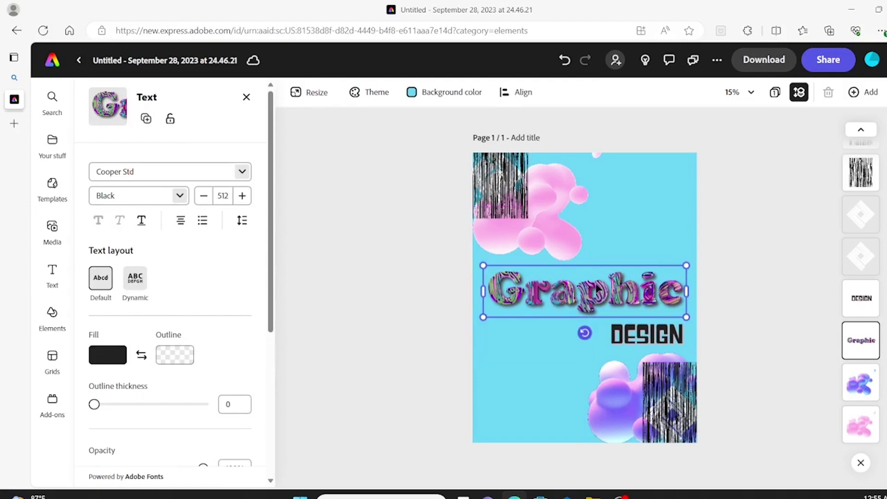
pyautogui.click(394, 291)
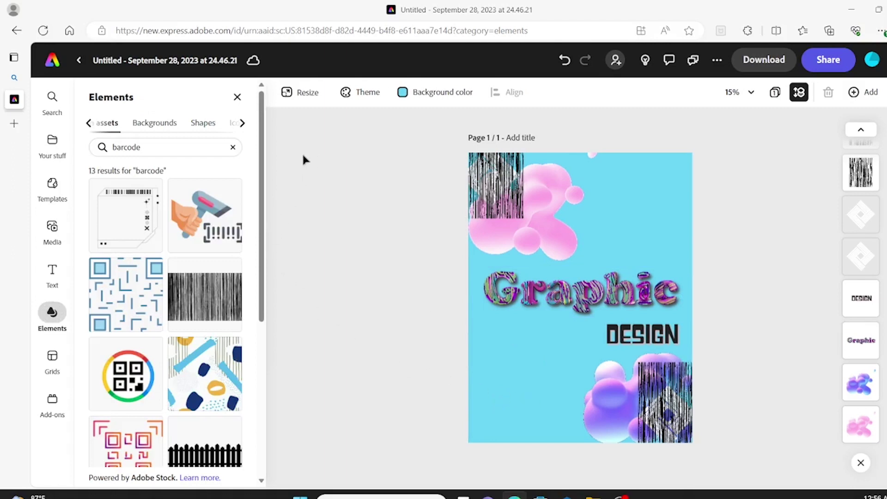
# Add a new text box and move it off the Graphic title, below it
pyautogui.click(53, 273)
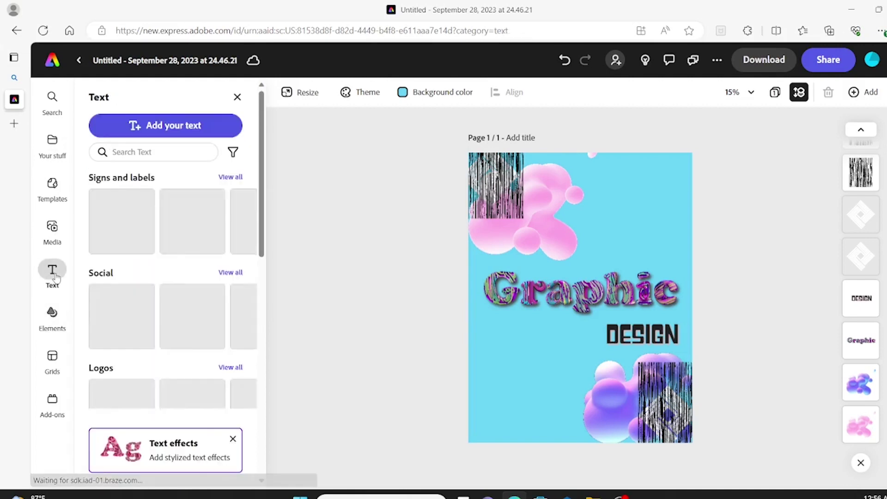
pyautogui.click(182, 124)
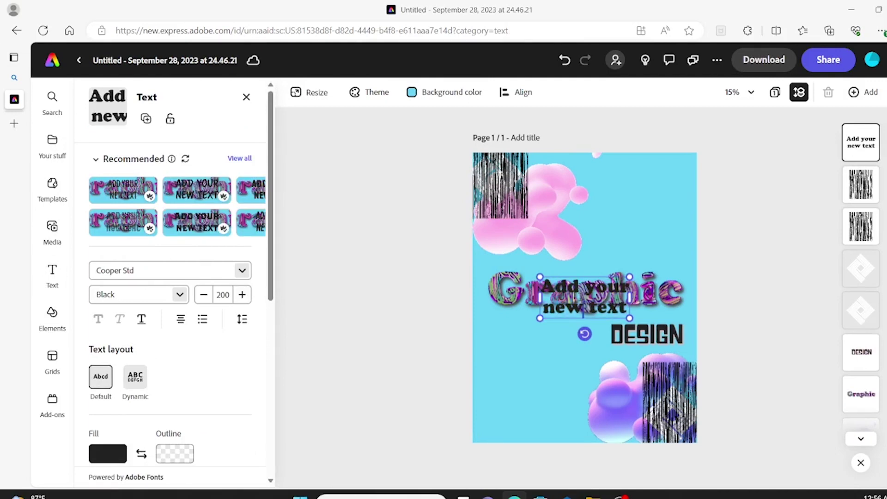
pyautogui.doubleClick(563, 308)
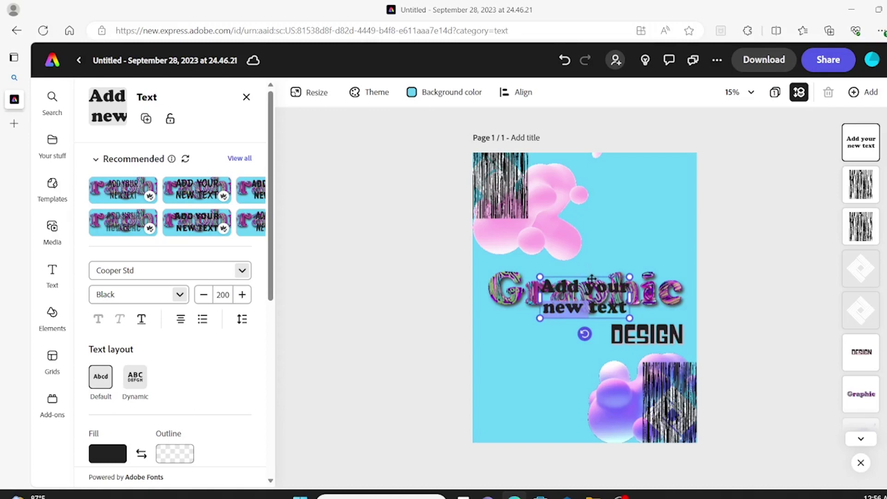
pyautogui.moveTo(590, 271); pyautogui.dragTo(541, 316)
# Replace the placeholder wording with 'Is it Functional?'
pyautogui.doubleClick(549, 343)
pyautogui.press('Escape')
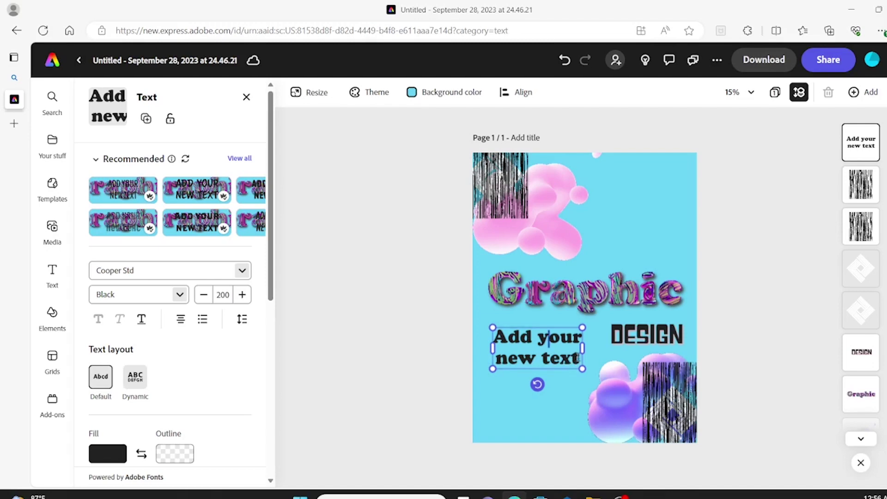
pyautogui.moveTo(578, 362); pyautogui.dragTo(455, 314)
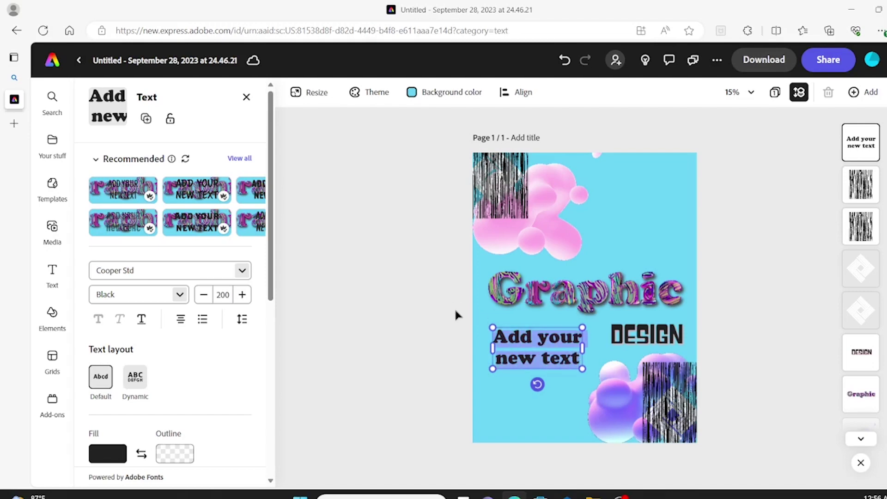
pyautogui.press('BackSpace')
pyautogui.write('Is it')
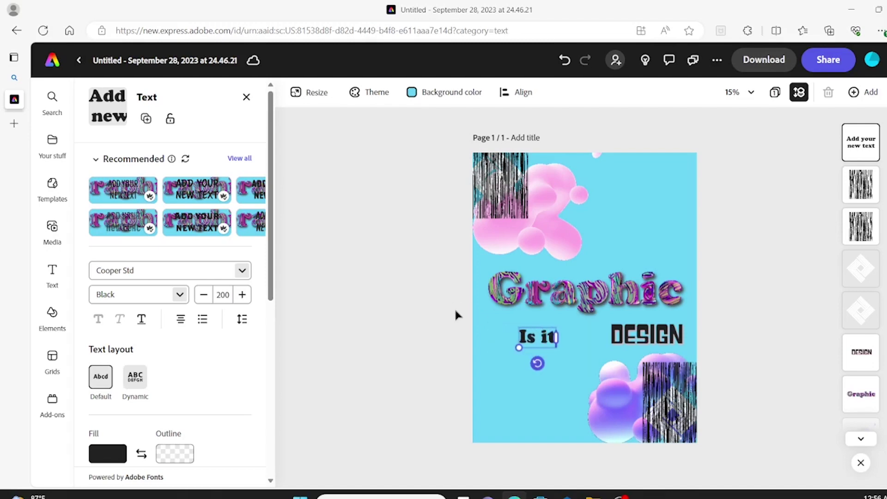
pyautogui.write(' Functi')
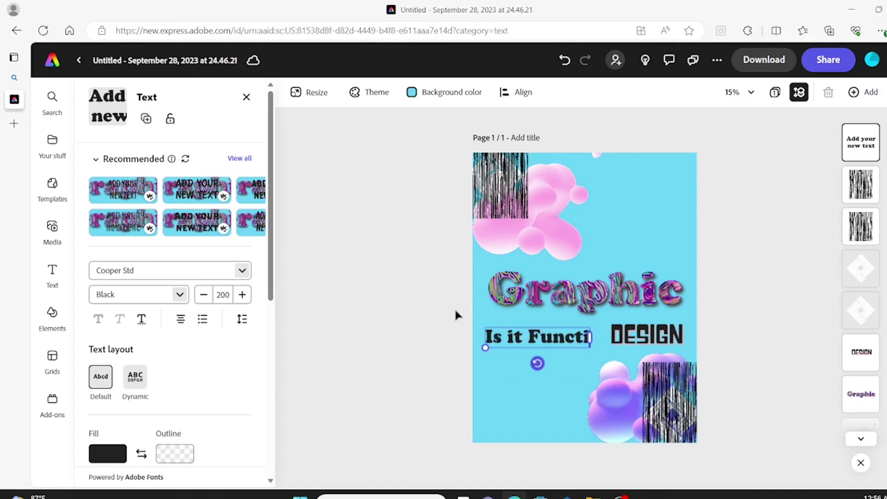
pyautogui.write('onal?')
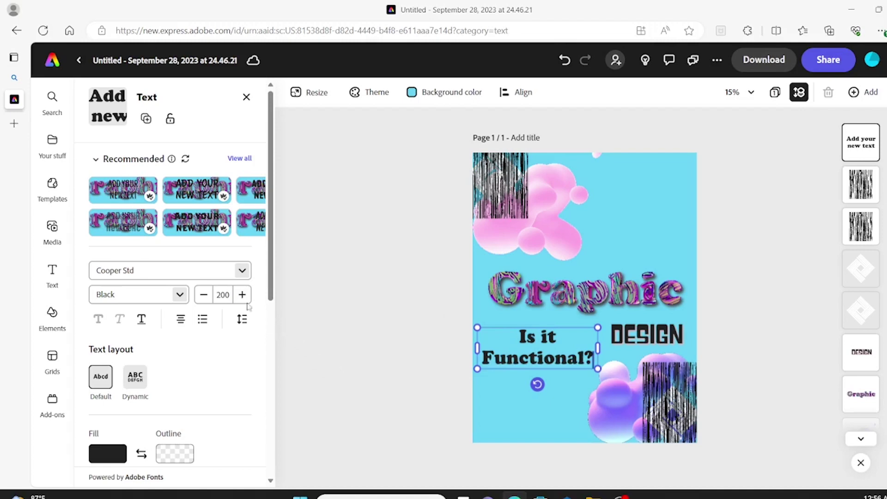
# Set the whole 'Is it Functional?' caption in Source Sans 3 ExtraLight Italic, from Recent fonts
pyautogui.click(242, 271)
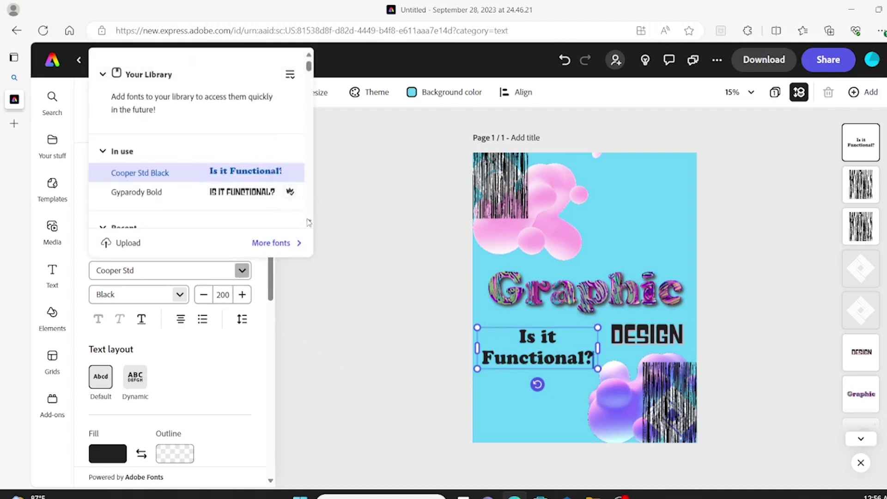
pyautogui.scroll(-3, 309, 222)
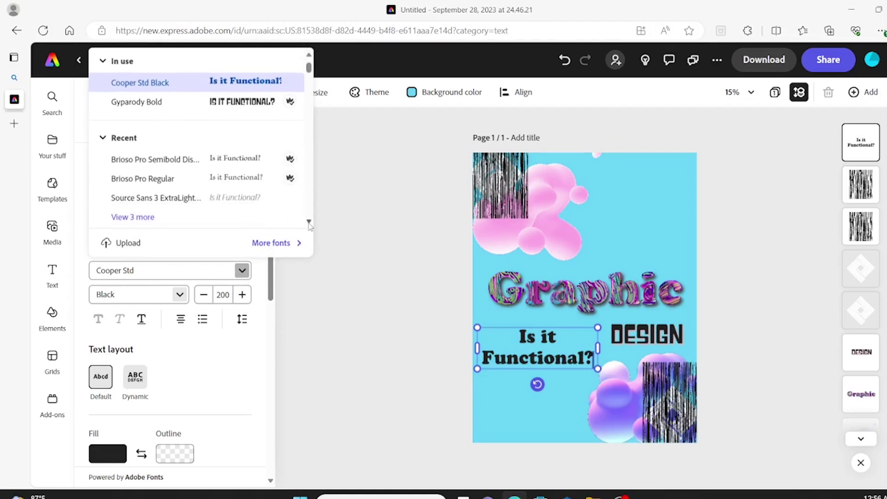
pyautogui.click(214, 198)
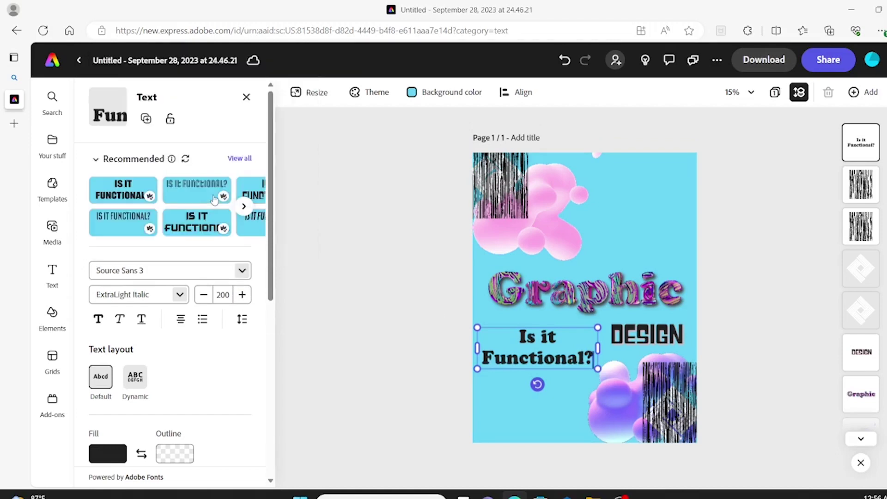
pyautogui.doubleClick(547, 342)
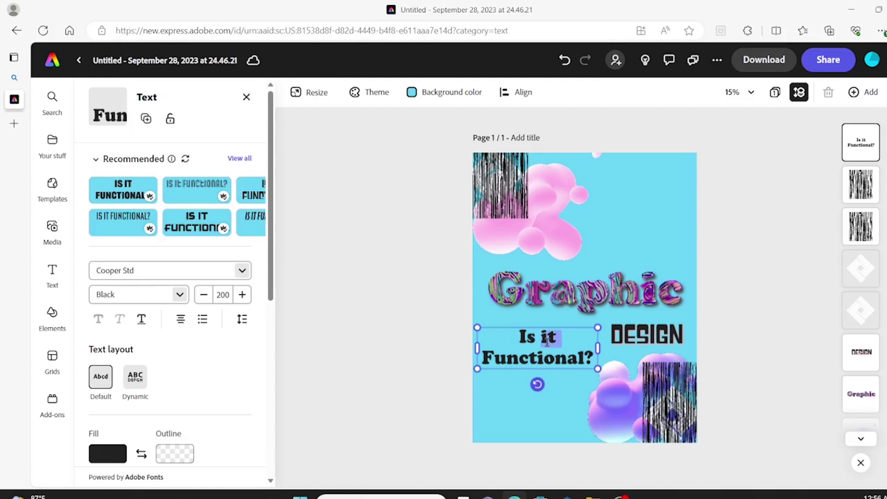
pyautogui.moveTo(591, 358); pyautogui.dragTo(482, 317)
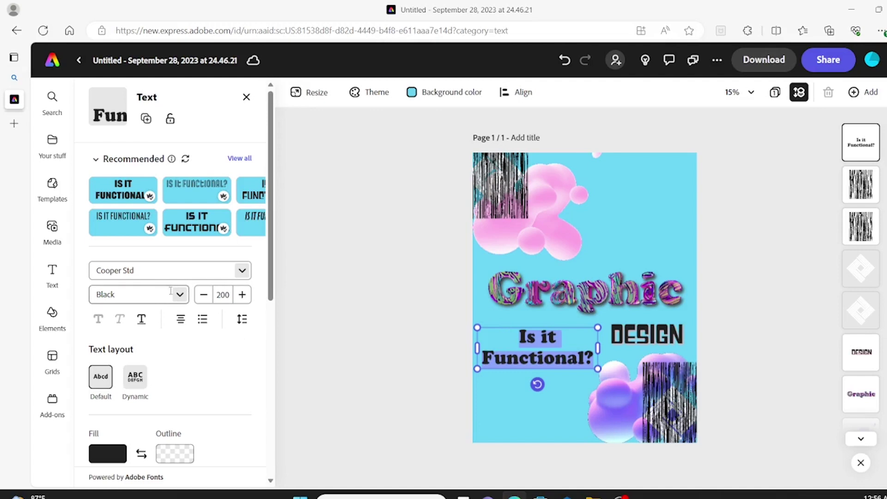
pyautogui.click(243, 274)
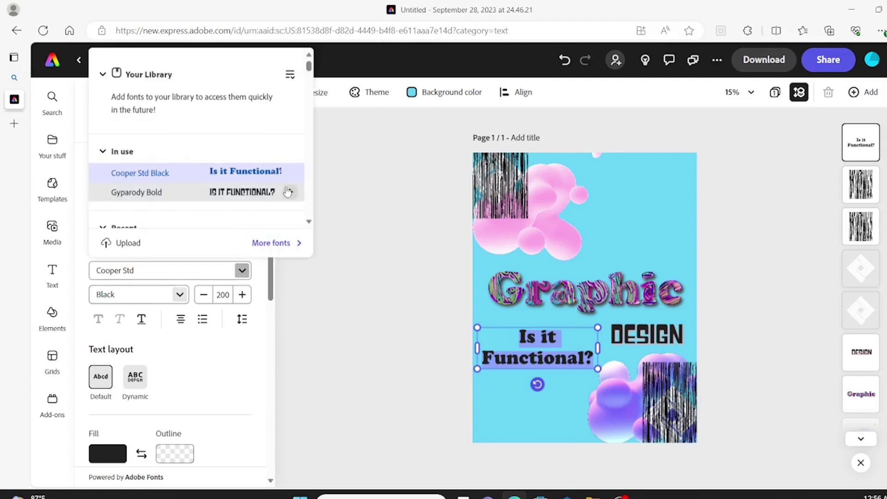
pyautogui.moveTo(310, 69); pyautogui.dragTo(314, 73)
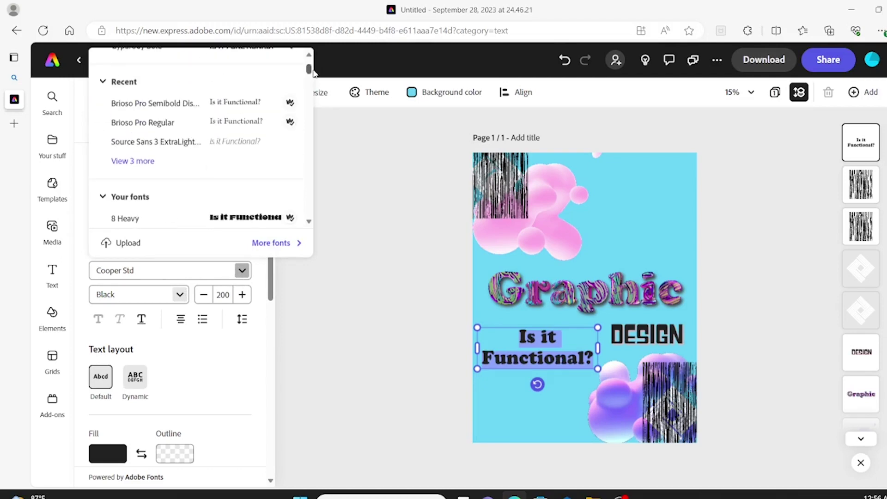
pyautogui.click(238, 142)
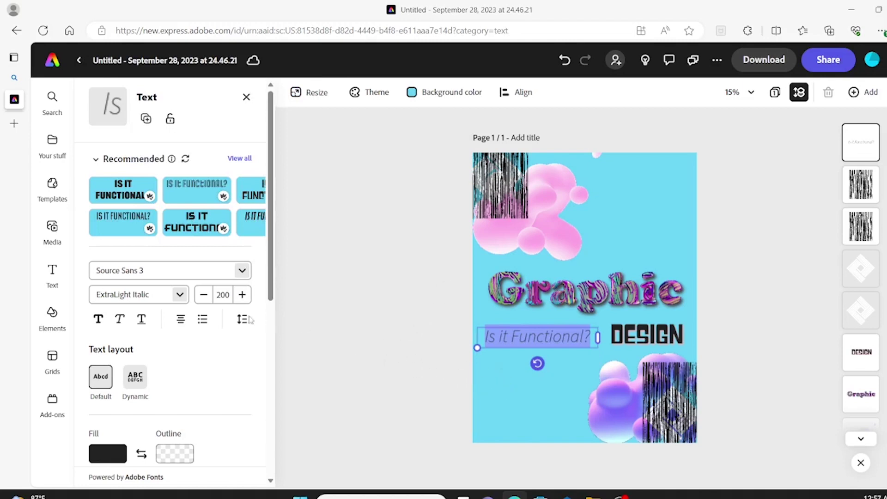
# Reduce the 'Is it Functional?' font size from 200 to 124 and drag it to the flyer's lower-left corner
pyautogui.click(204, 295)
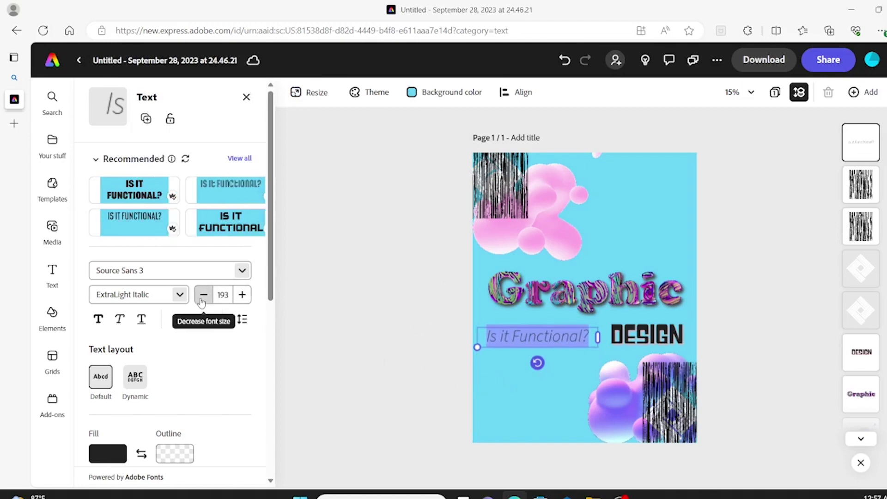
pyautogui.click(203, 295)
pyautogui.click(203, 295)
pyautogui.click(203, 295)
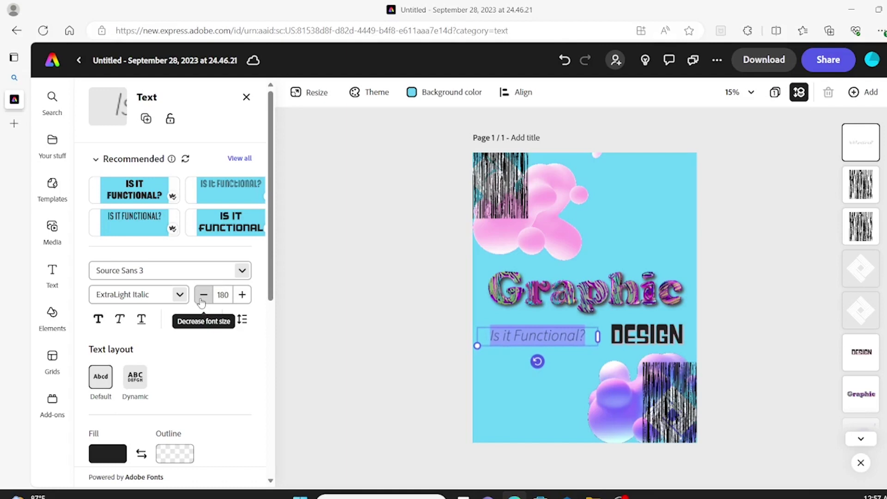
pyautogui.click(203, 295)
pyautogui.click(204, 295)
pyautogui.click(203, 295)
pyautogui.click(204, 295)
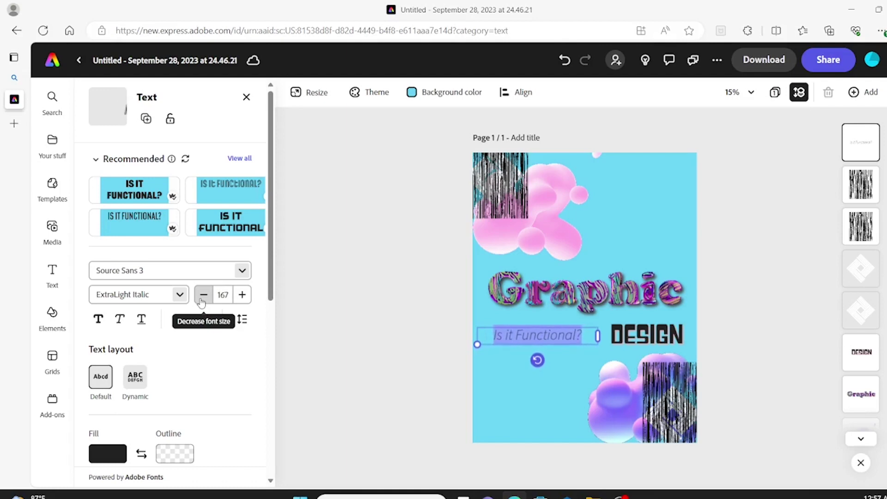
pyautogui.click(204, 295)
pyautogui.click(203, 295)
pyautogui.click(203, 295)
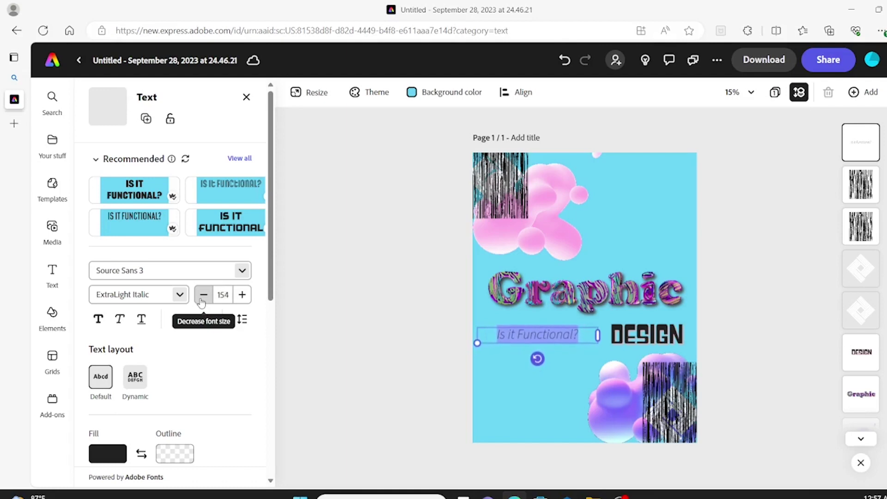
pyautogui.click(203, 295)
pyautogui.click(204, 295)
pyautogui.click(204, 295)
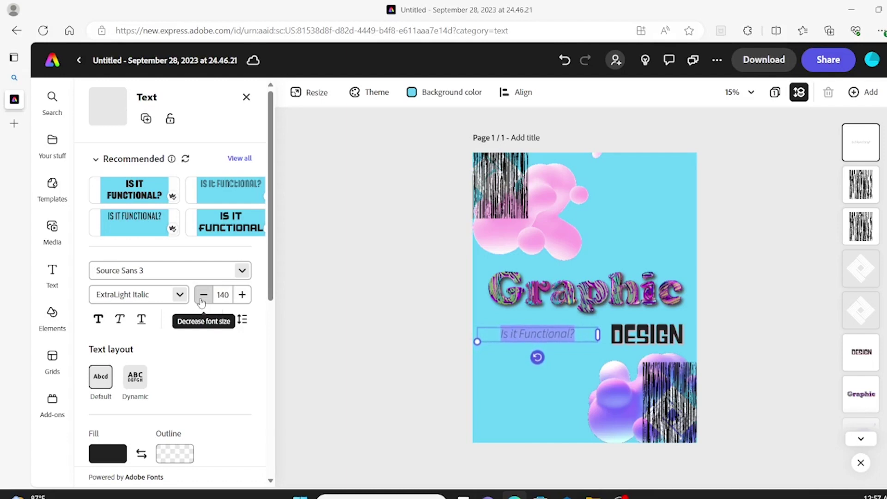
pyautogui.click(204, 295)
pyautogui.click(203, 295)
pyautogui.click(204, 295)
pyautogui.click(204, 295)
pyautogui.click(204, 295)
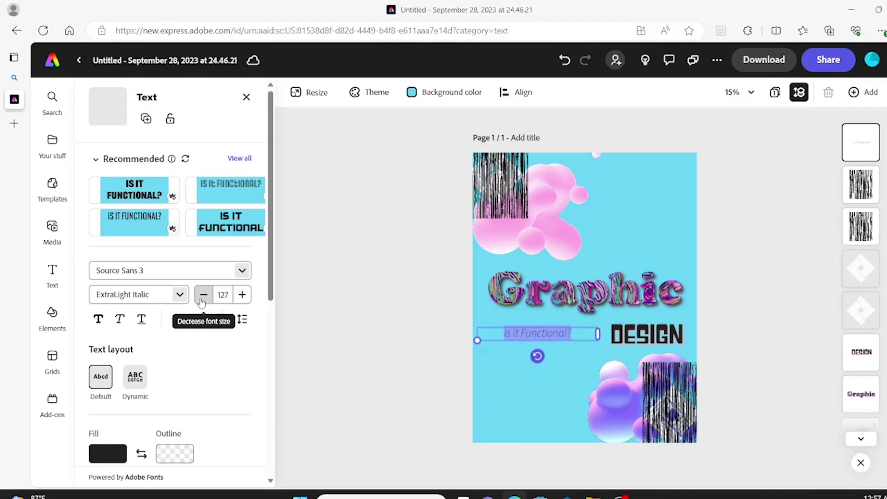
pyautogui.click(204, 295)
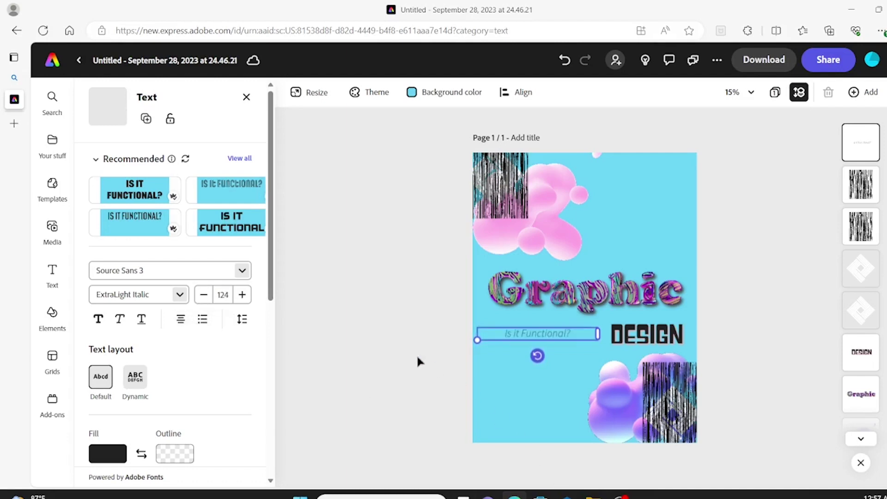
pyautogui.moveTo(555, 337); pyautogui.dragTo(532, 418)
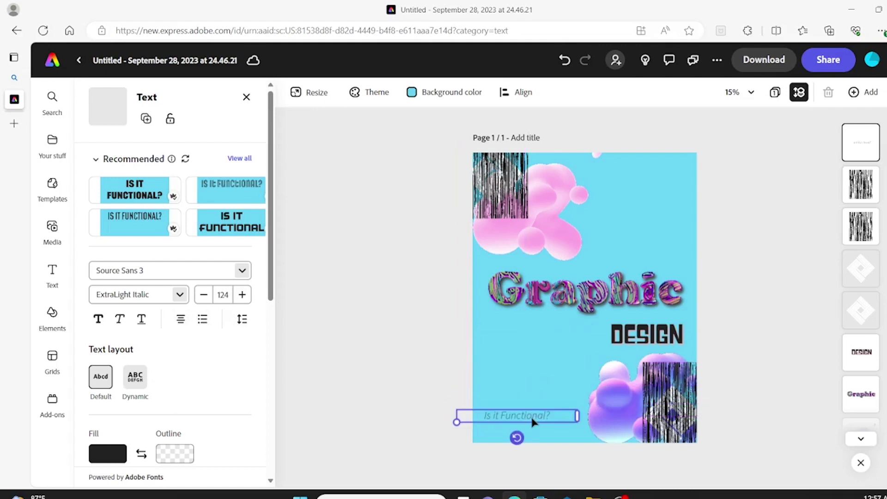
pyautogui.click(380, 345)
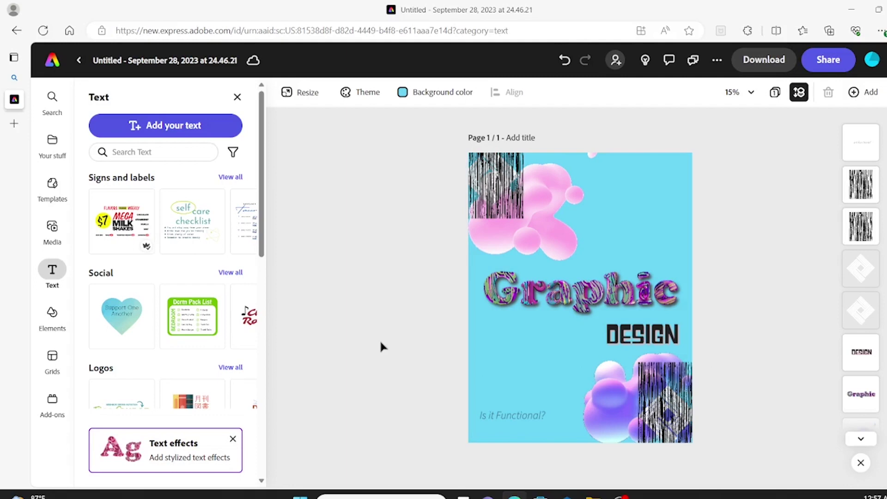